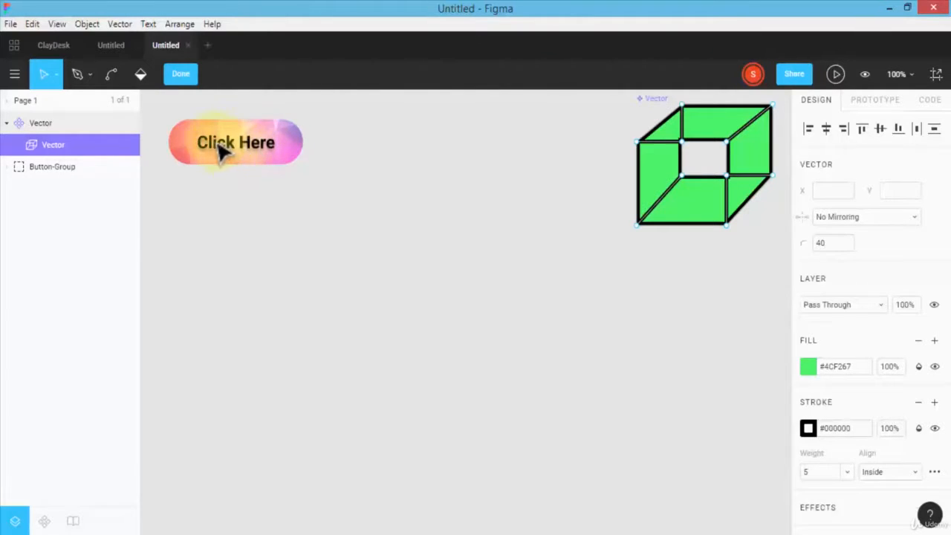
Leave vector editing and reposition the Click Here button group on the canvas at about X -837, Y -460.
left_click_drag(214, 159, 297, 216)
key("Escape")
left_click_drag(237, 145, 364, 297)
left_click_drag(318, 245, 218, 142)
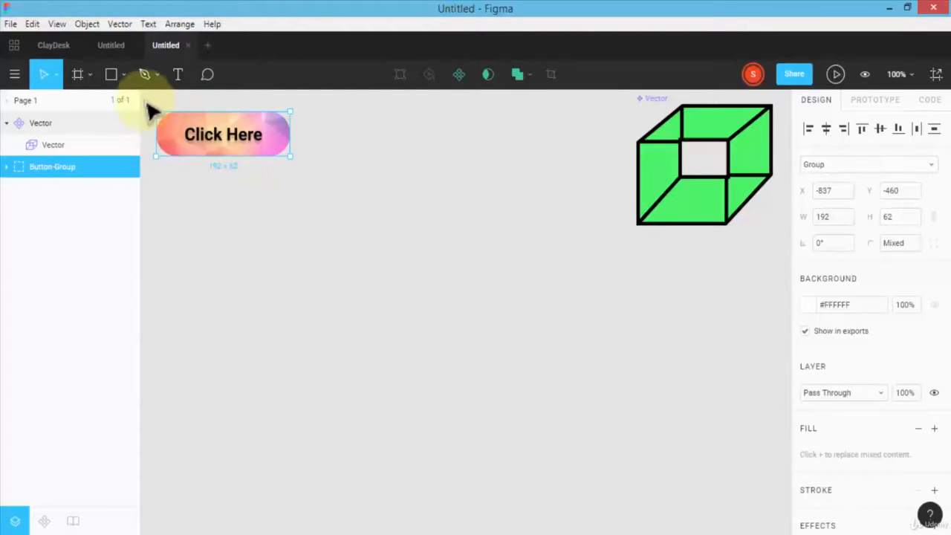
Add a Galaxy S8 phone frame and move the Click Here button group to its center, at X 84, Y 339.
left_click(78, 74)
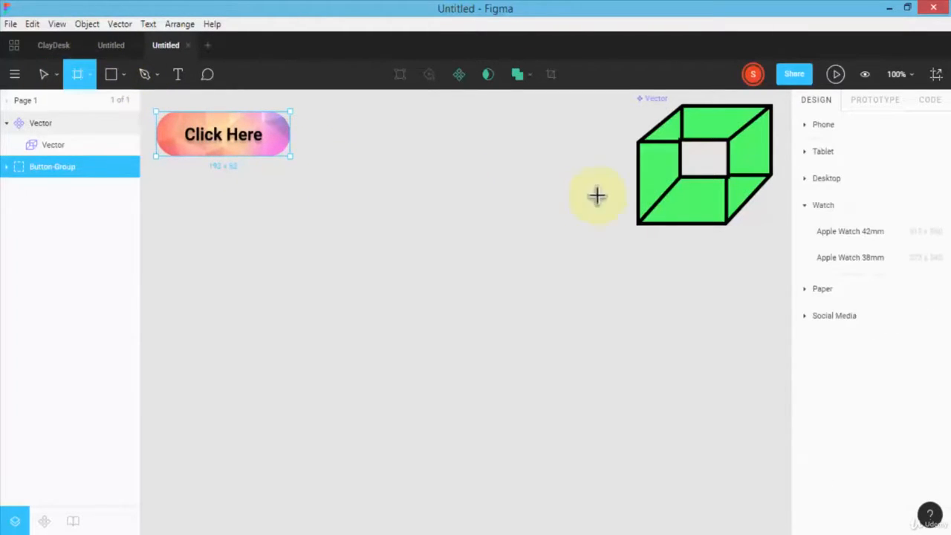
left_click(803, 124)
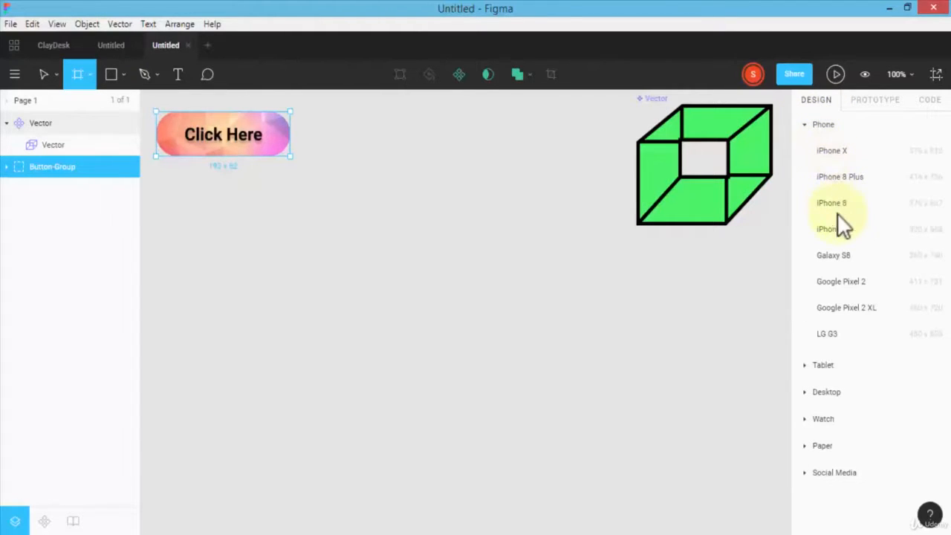
left_click(842, 255)
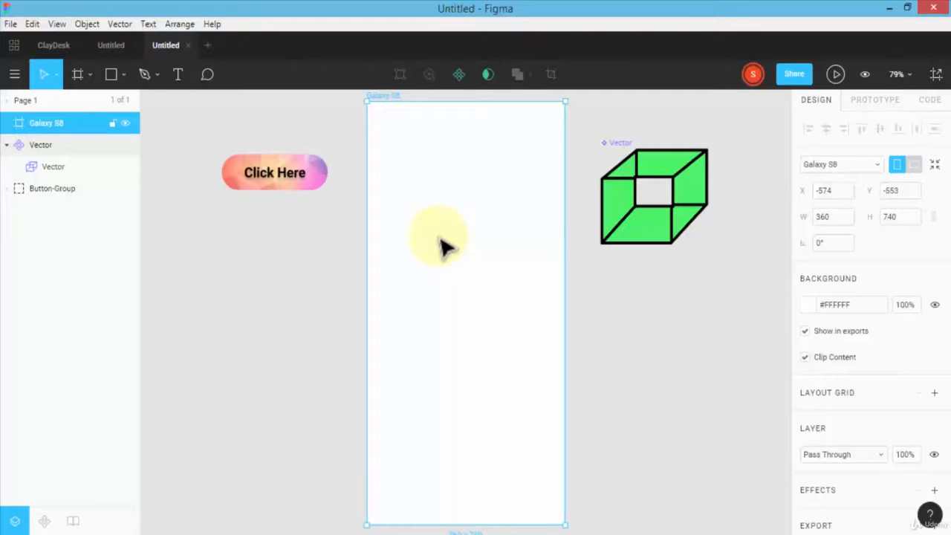
left_click_drag(278, 182, 474, 315)
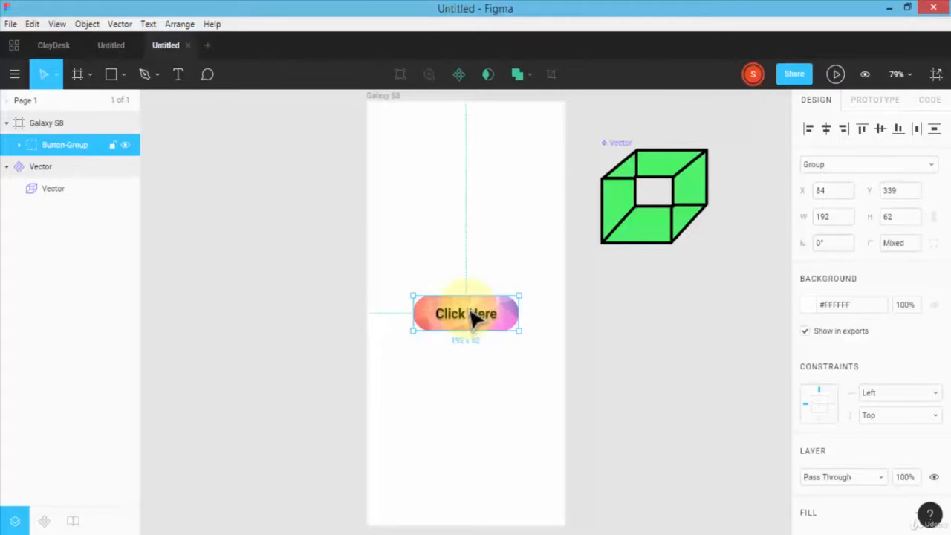
left_click(430, 249)
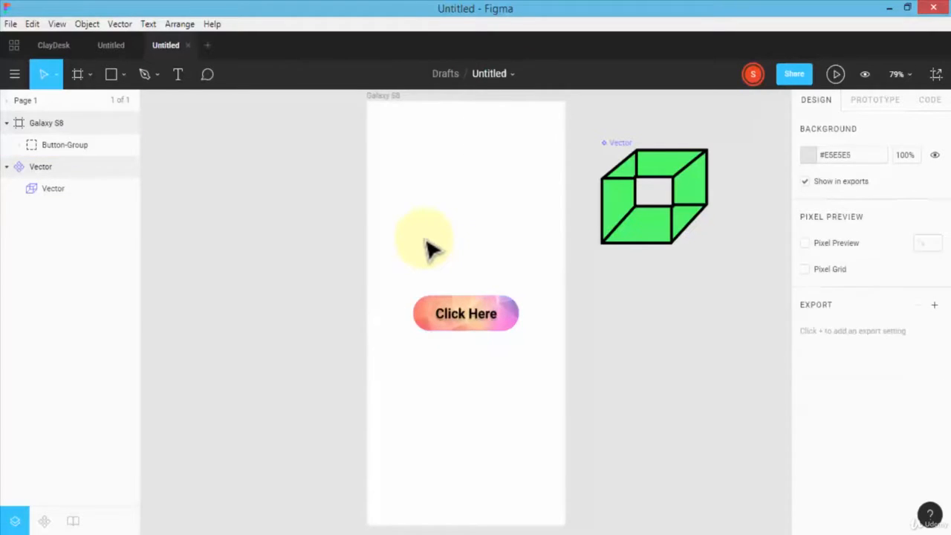
Place the image 518071-background-hd_xO1TwRc.jpg inside the Galaxy S8 frame.
left_click(158, 73)
left_click(124, 75)
left_click(140, 215)
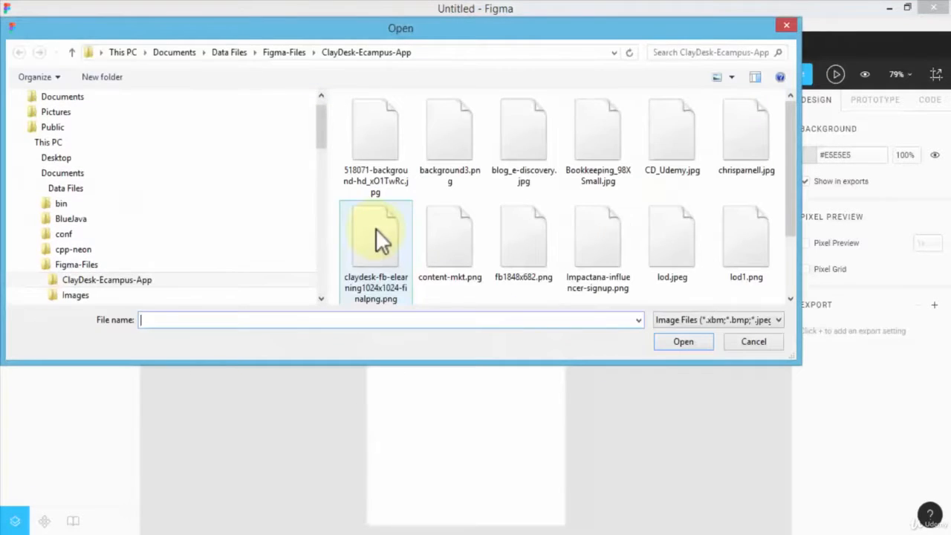
left_click(369, 150)
left_click(674, 340)
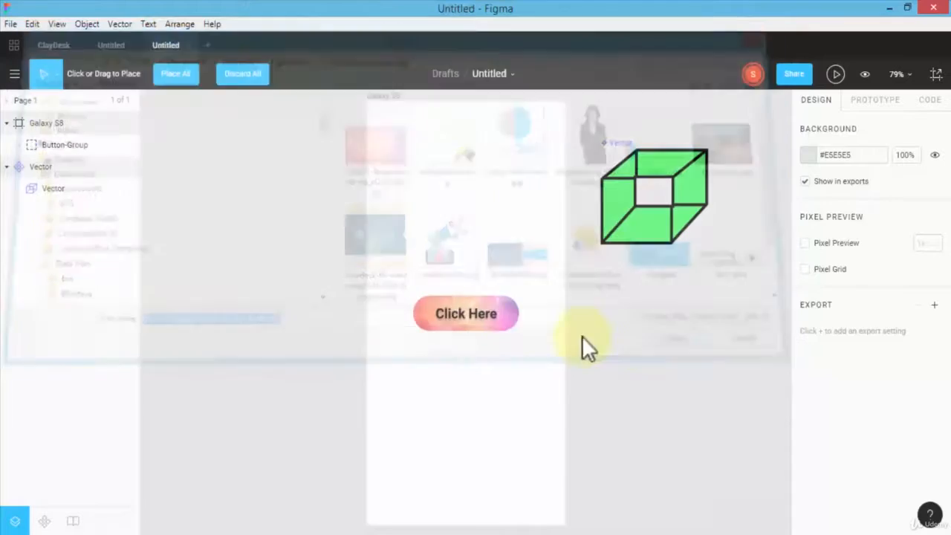
left_click(484, 401)
Bring the button group in front of the background image and resize the image to fill the whole 360 x 740 frame.
key("minus")
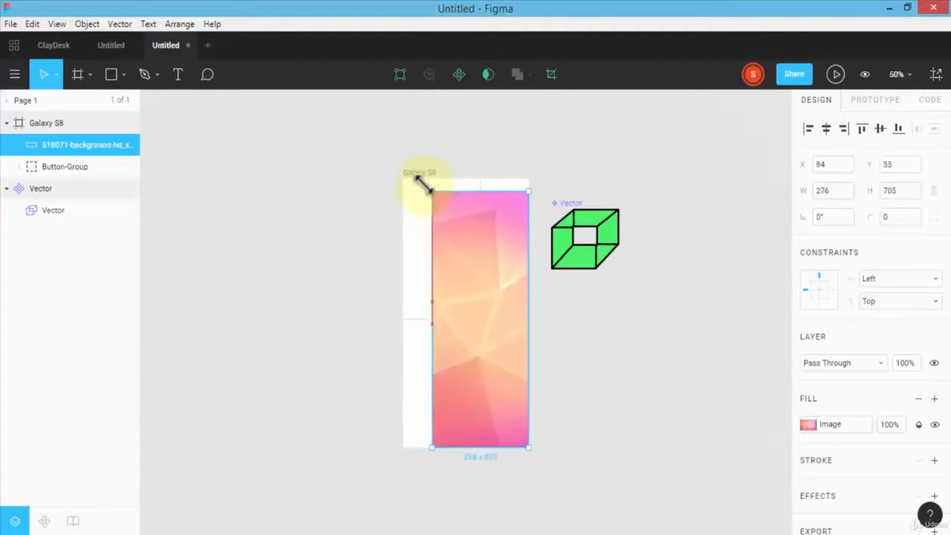
left_click_drag(424, 187, 403, 331)
right_click(453, 315)
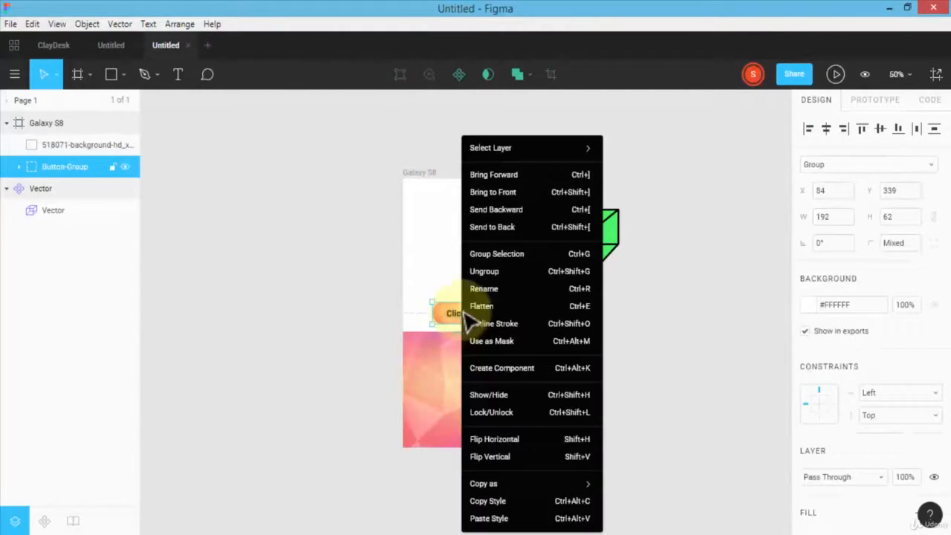
key("ctrl+bracketright")
left_click(429, 370)
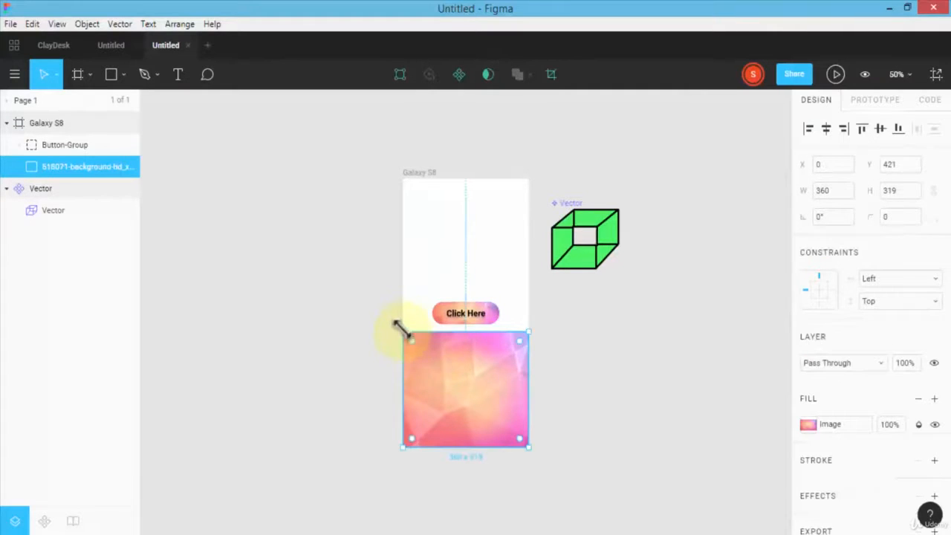
left_click_drag(402, 329, 401, 179)
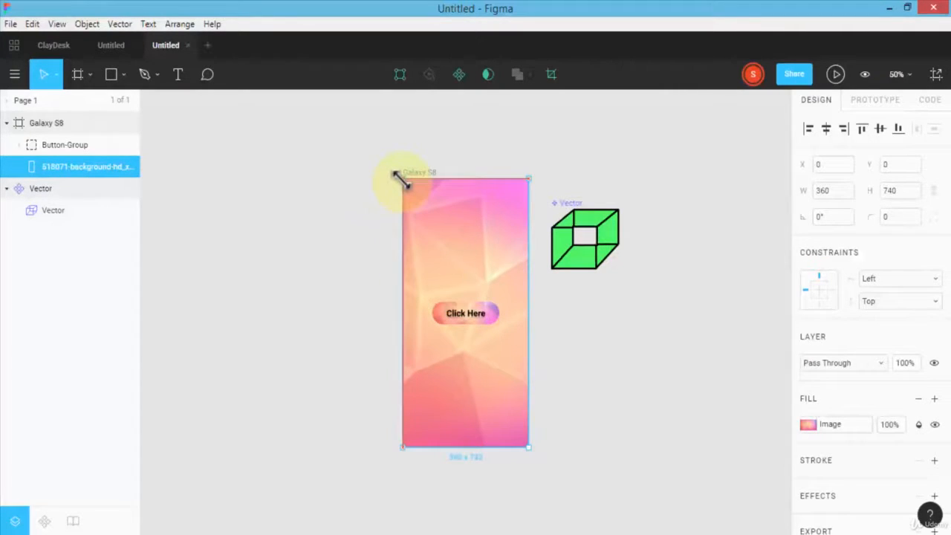
Draw a full-width header rectangle along the frame's upper edge, 360 wide and about 61 high.
left_click(122, 74)
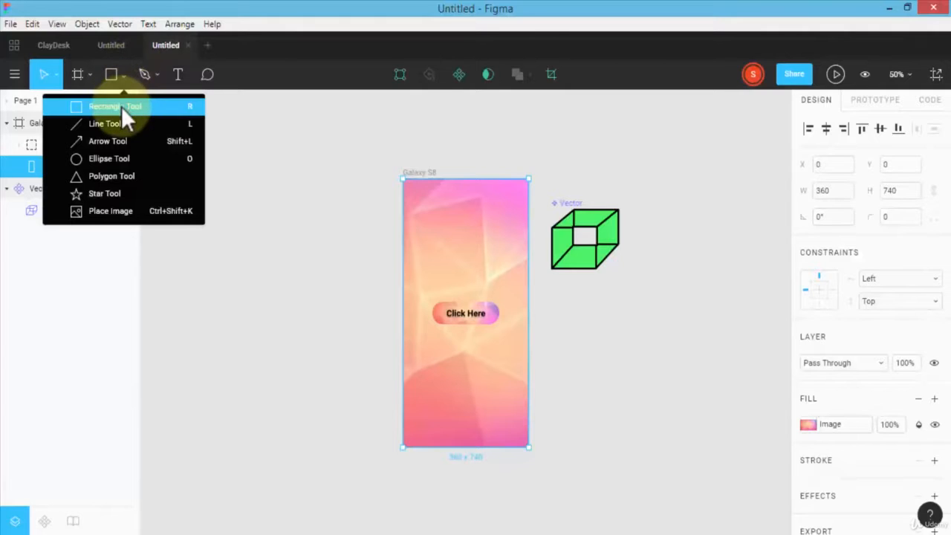
left_click(145, 108)
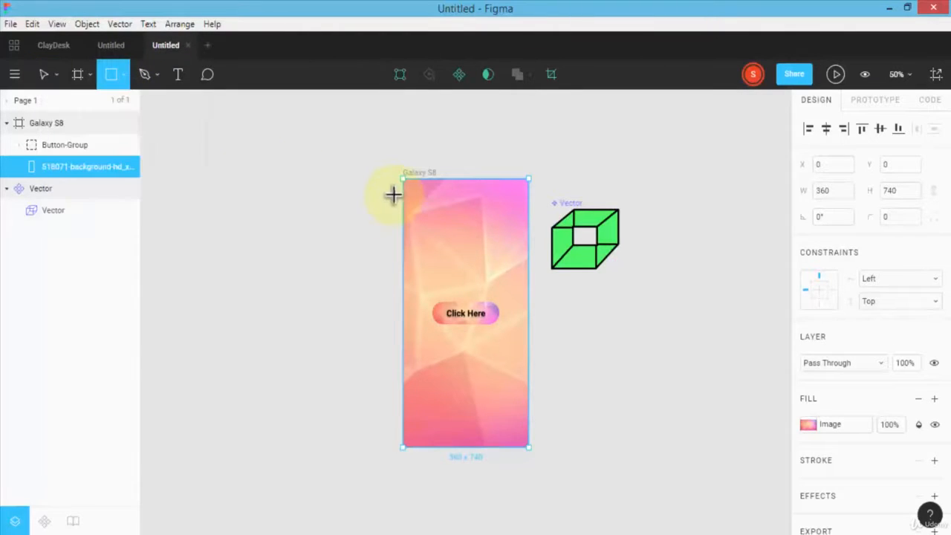
left_click_drag(404, 188, 491, 191)
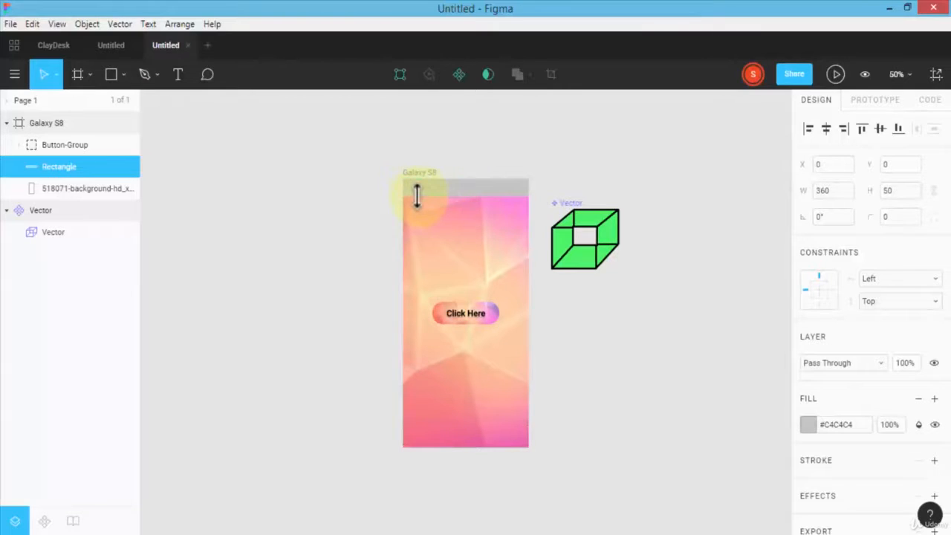
left_click_drag(403, 197, 403, 200)
Try orange and blue swatches on the header rectangle's fill and settle on the blue #2D9CDB.
double_click(457, 202)
left_click(807, 367)
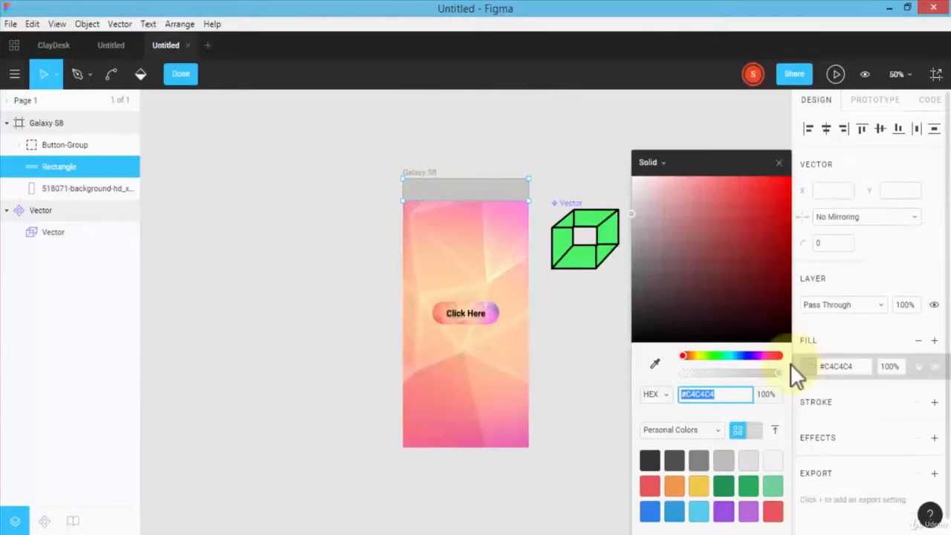
left_click(674, 485)
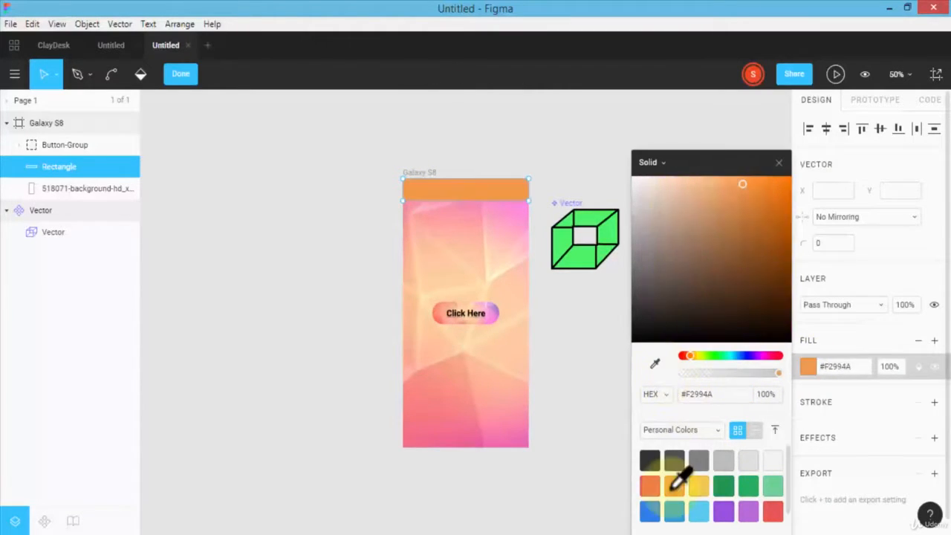
left_click(676, 510)
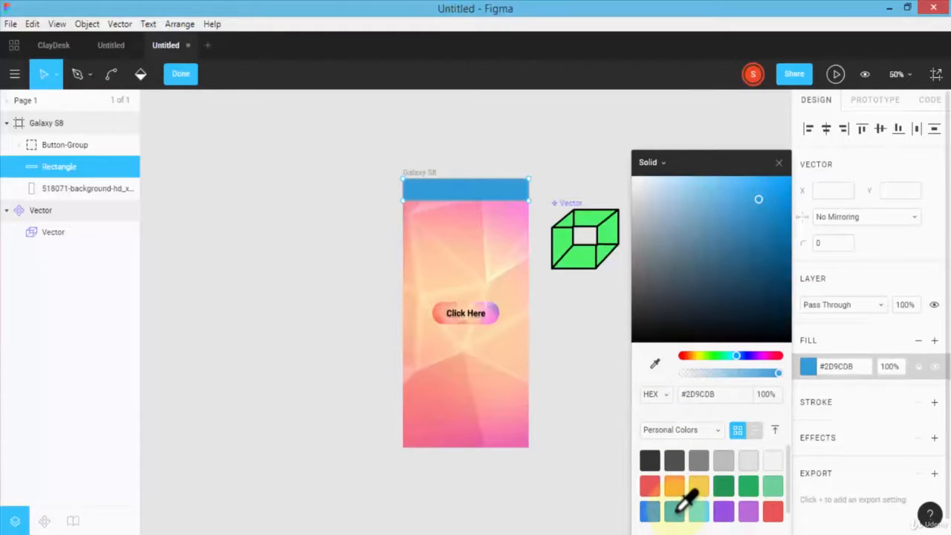
left_click(652, 510)
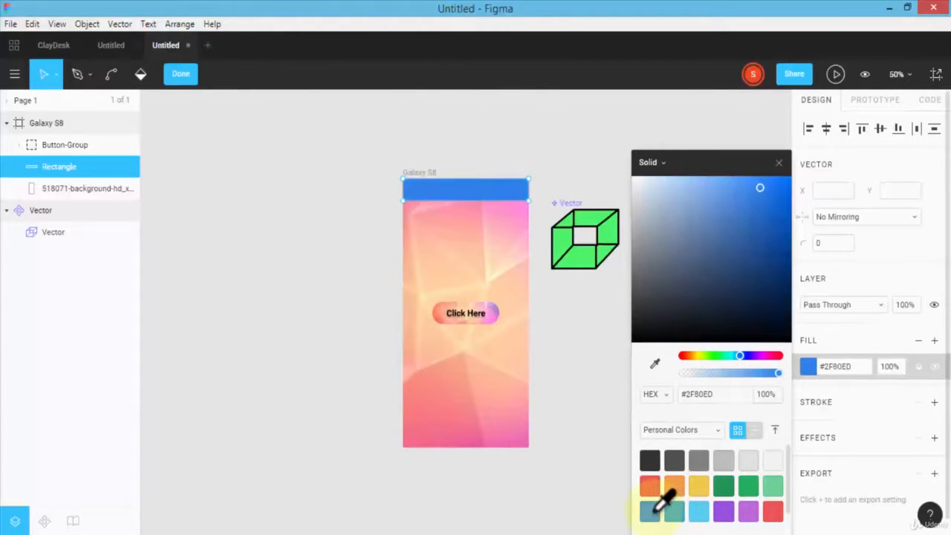
left_click(673, 511)
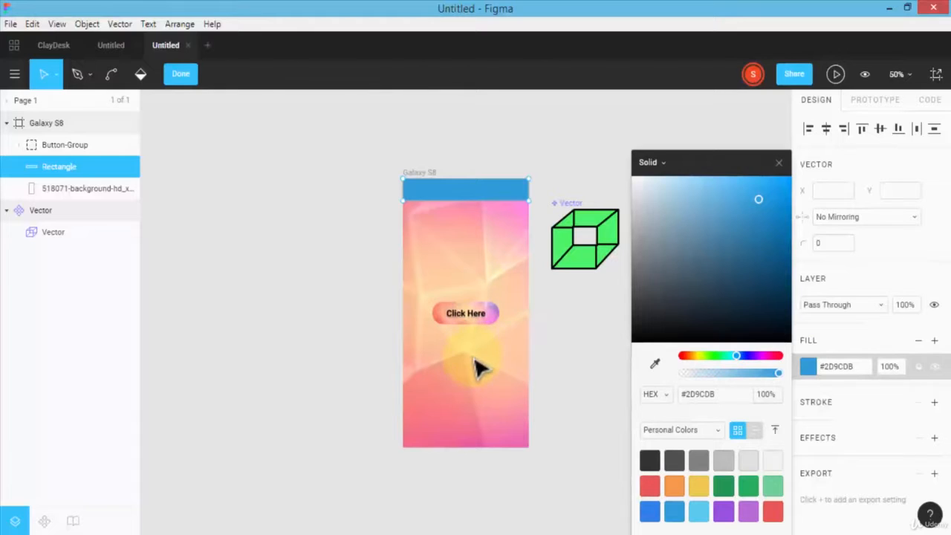
Move the Click Here button group down near the frame's lower edge, horizontally centered at X 84, Y 595.
left_click(468, 322)
left_click_drag(468, 321, 452, 404)
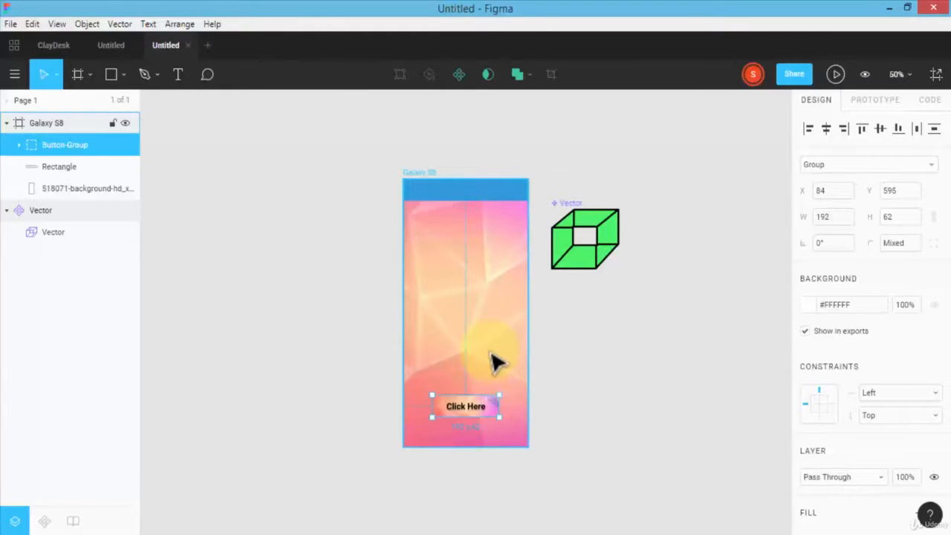
key("shift+0")
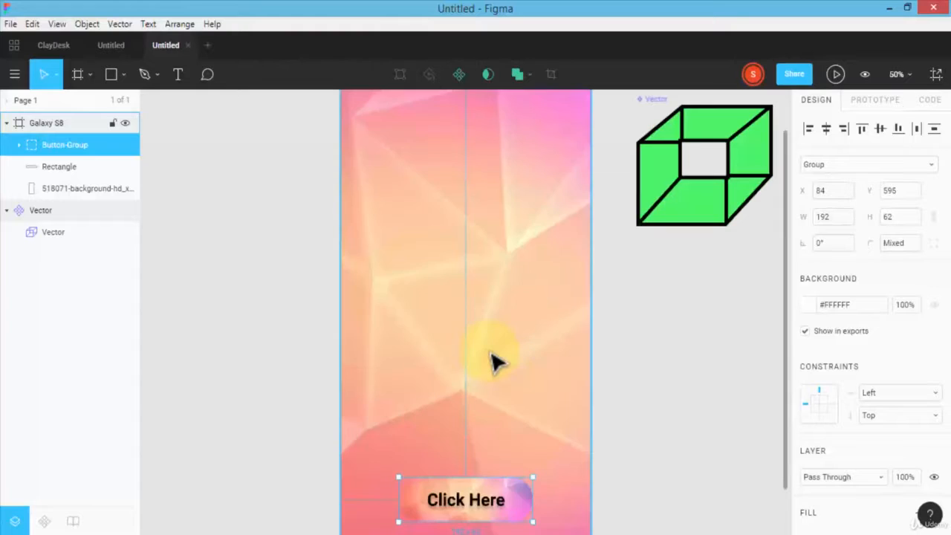
scroll(583, 374, "down", 3)
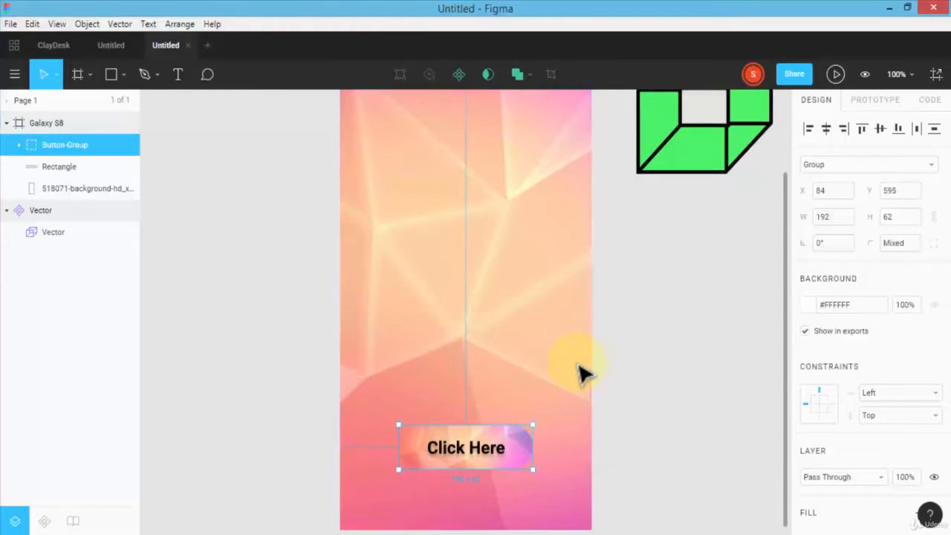
left_click(547, 426)
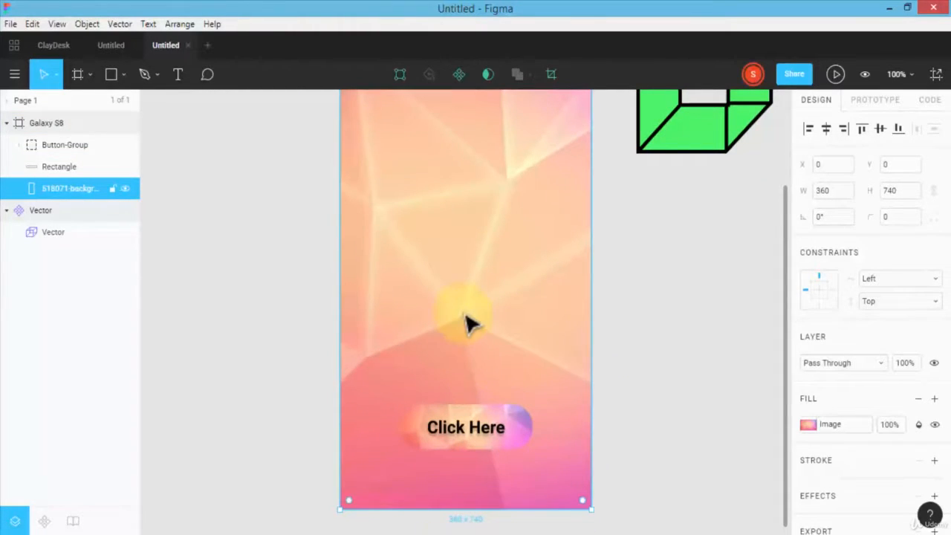
left_click(461, 442)
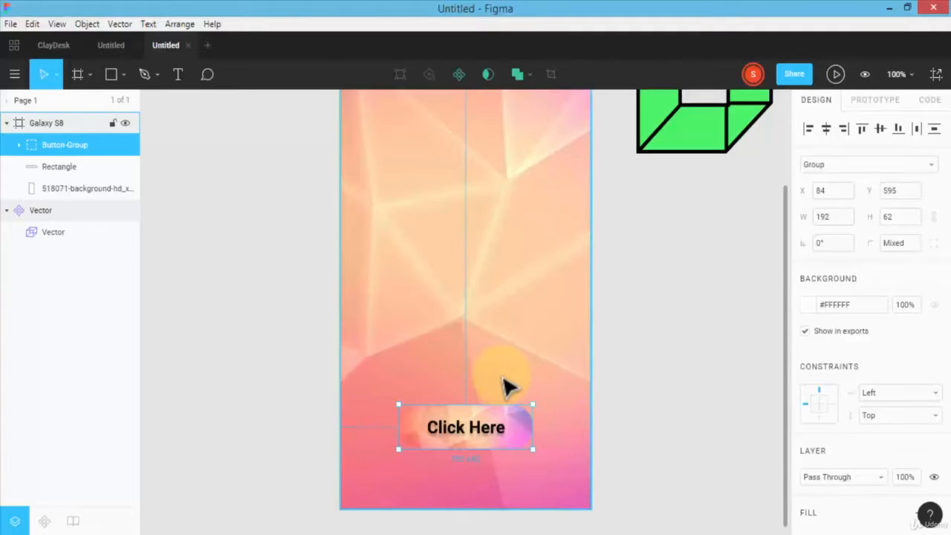
Move the green cube component up and away from the phone frame, to about X 312, Y -672.
key("ctrl+minus")
left_click(591, 203)
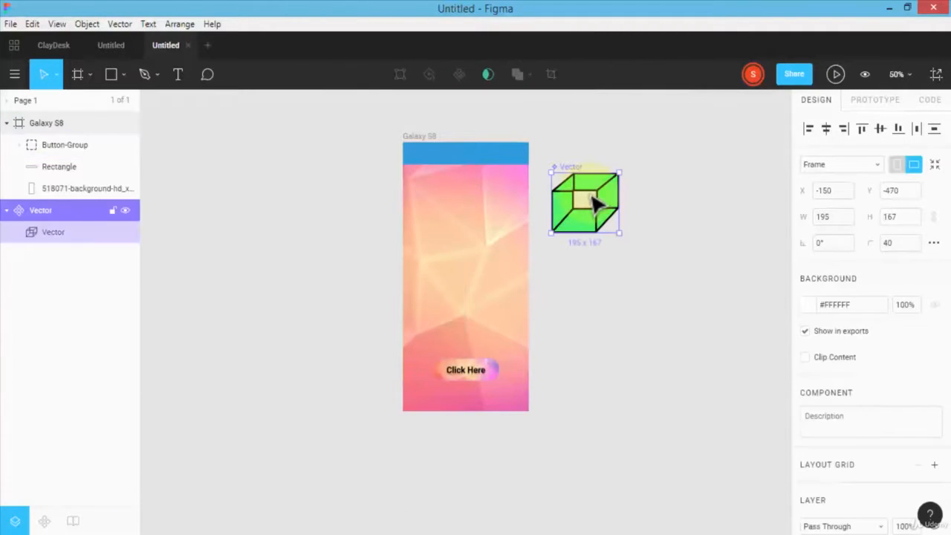
left_click_drag(592, 197, 755, 123)
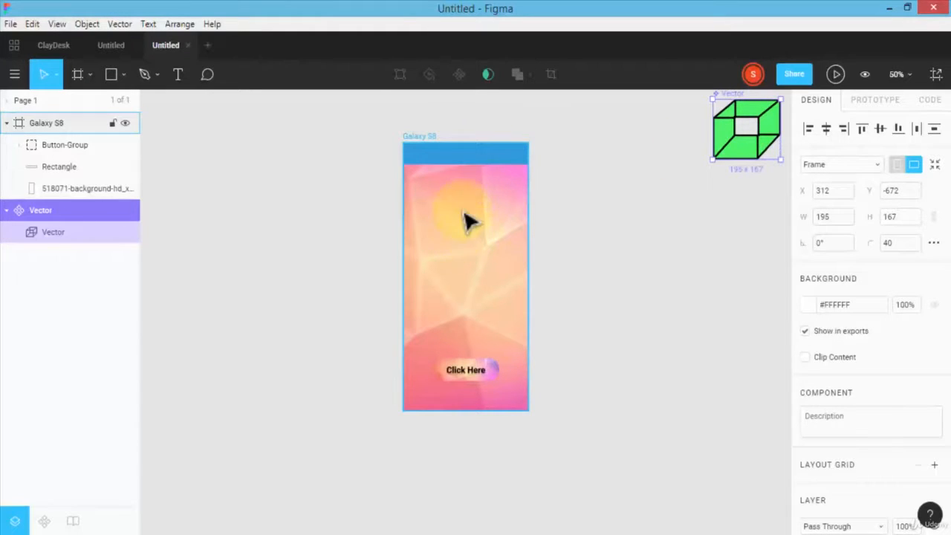
left_click(467, 154)
left_click(463, 253)
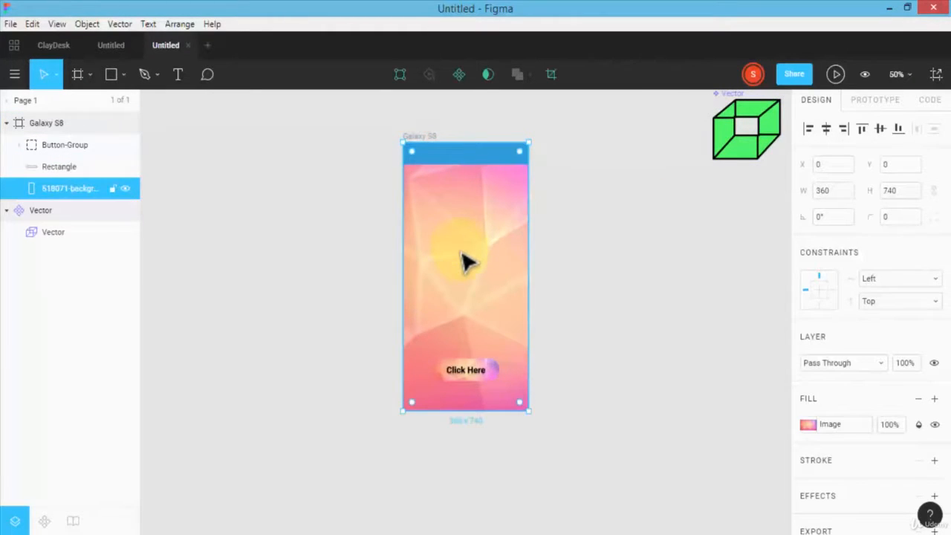
double_click(464, 375)
left_click(420, 297)
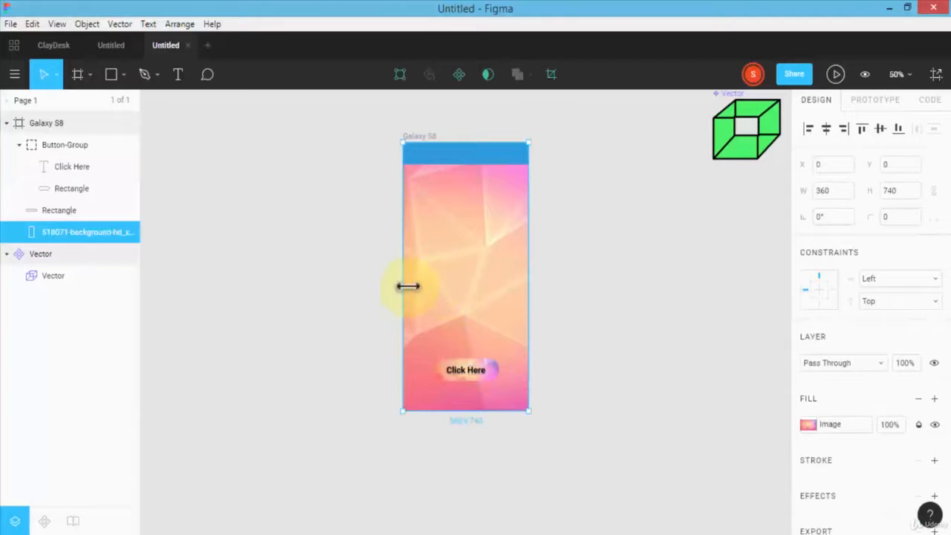
Select the Galaxy S8 frame with all its contents and move it left on the canvas to about X -1138, Y -543.
left_click_drag(341, 125, 554, 511)
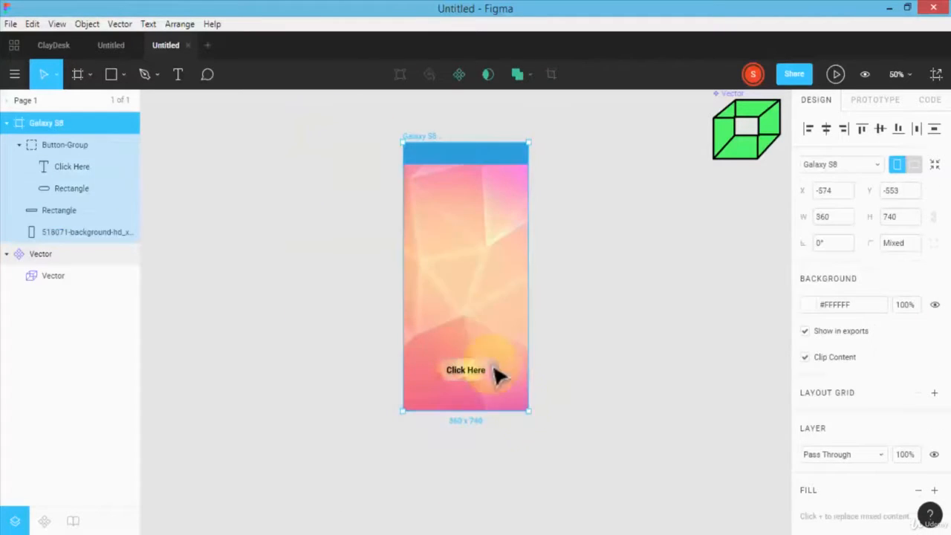
left_click_drag(431, 315, 259, 309)
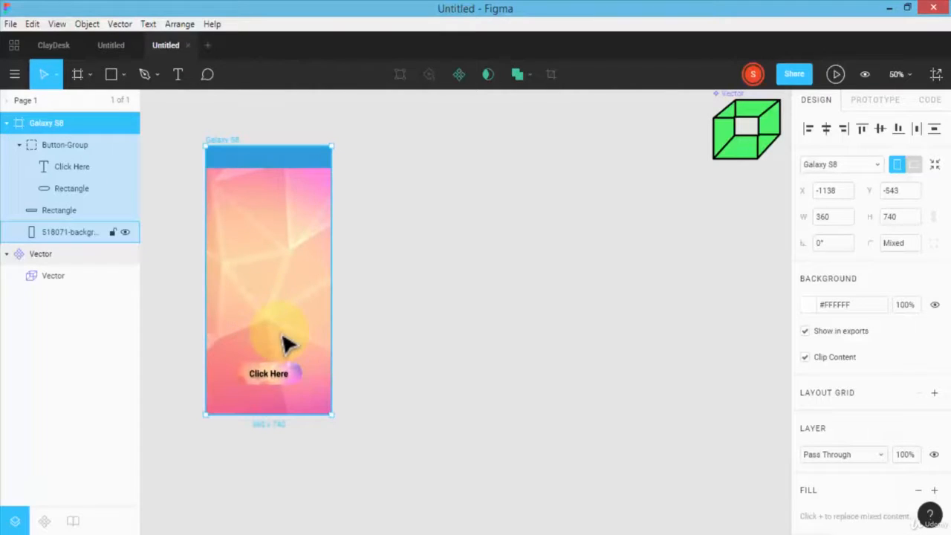
left_click(394, 338)
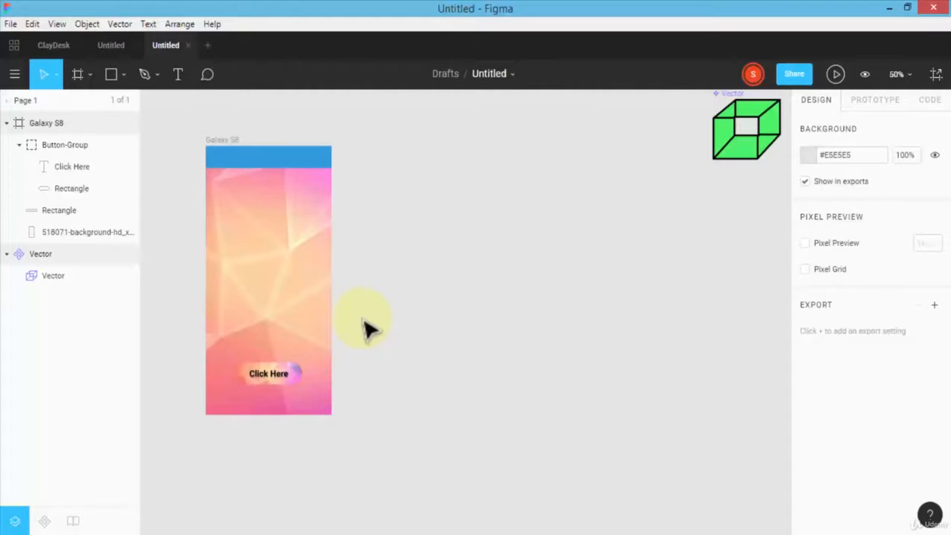
left_click(261, 380)
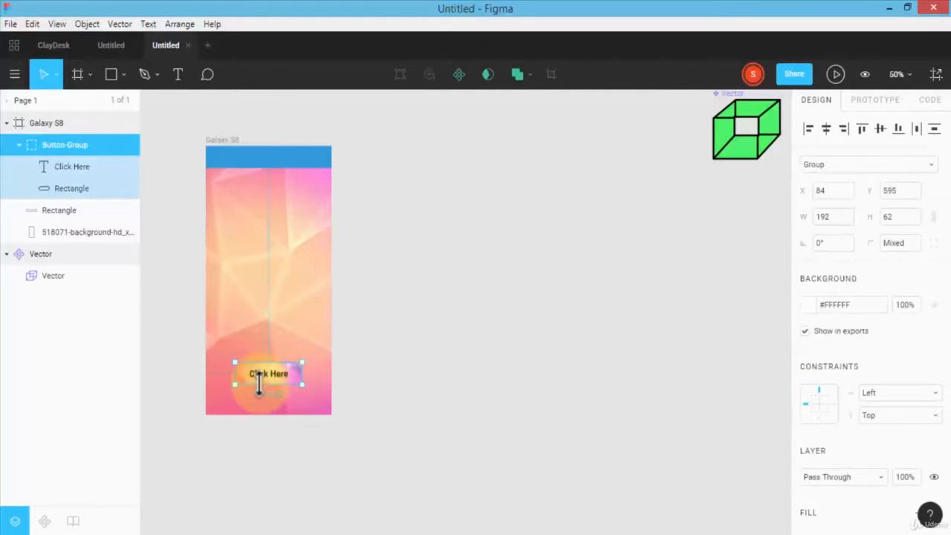
left_click(414, 345)
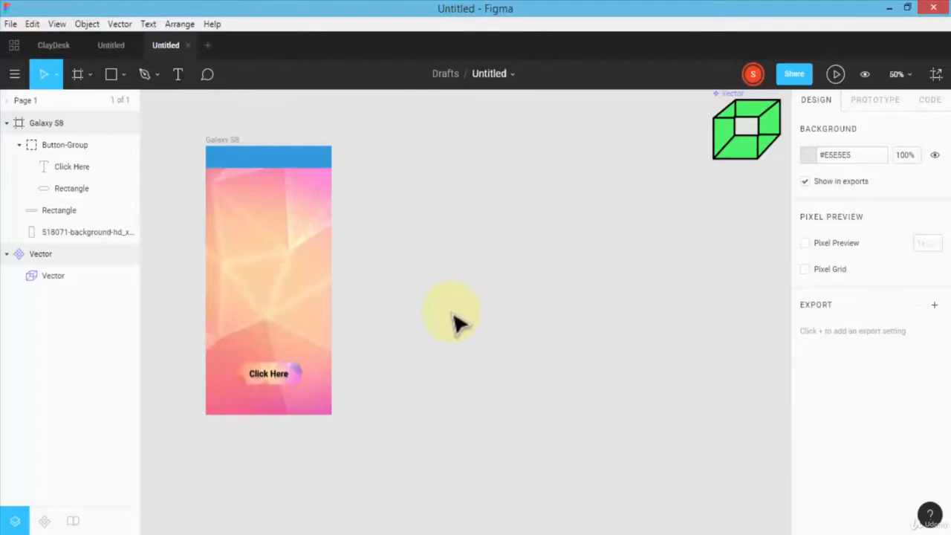
left_click(320, 157)
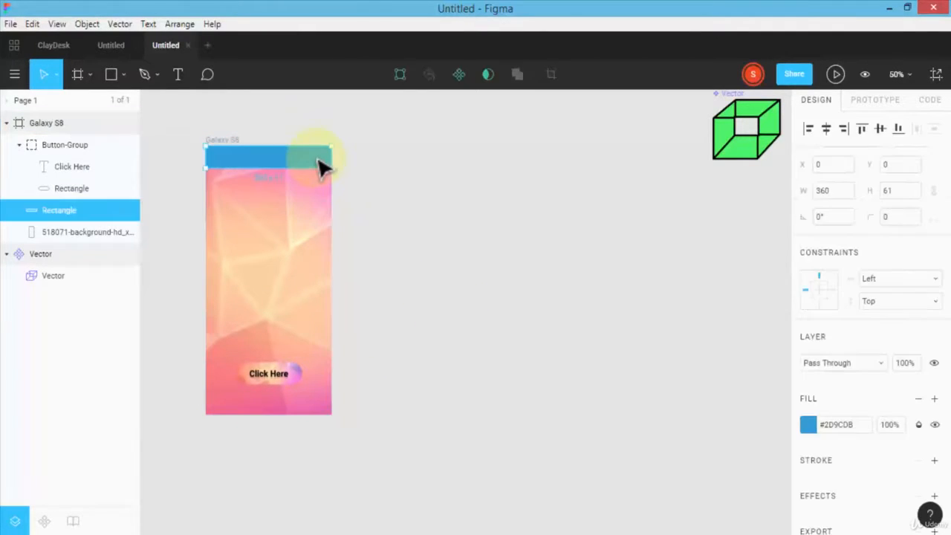
left_click(295, 218)
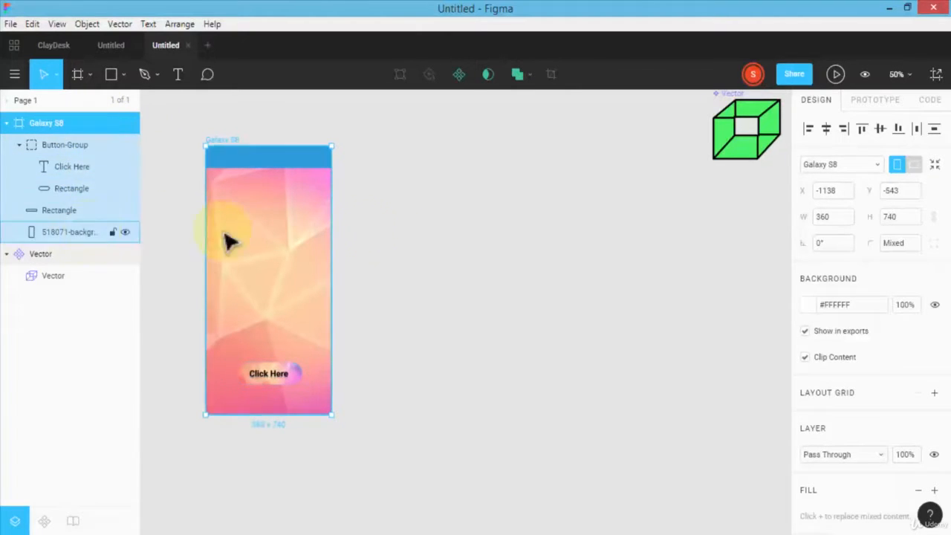
left_click(399, 238)
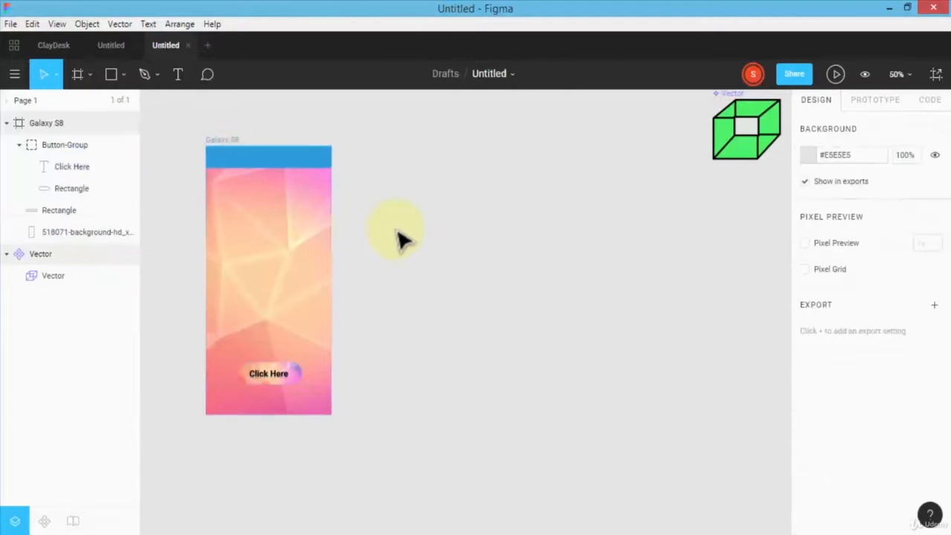
left_click(58, 126)
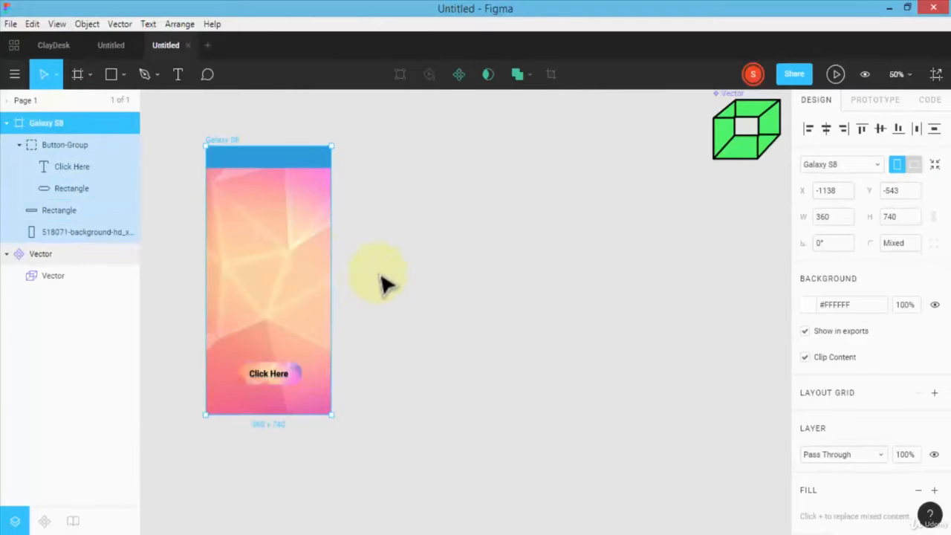
left_click(248, 456)
left_click_drag(223, 447, 394, 148)
left_click(425, 273)
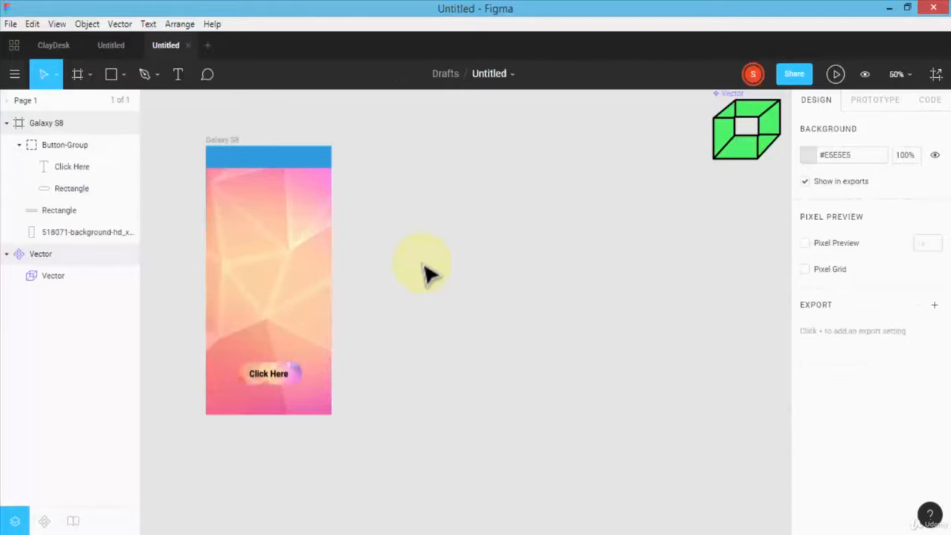
left_click(76, 167)
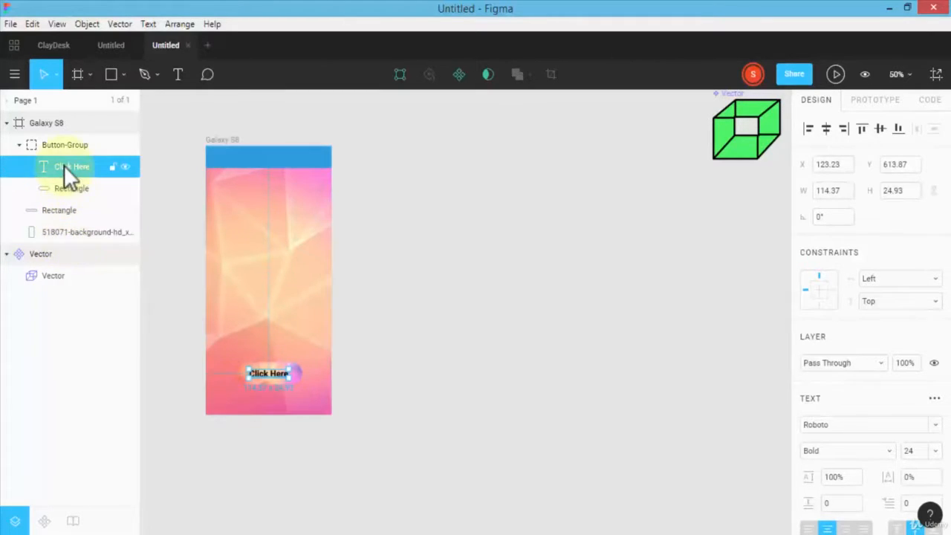
Duplicate the Galaxy S8 frame twice, placing the copies in a row beside the original at X -738 and X -318, Y -543.
left_click(48, 122)
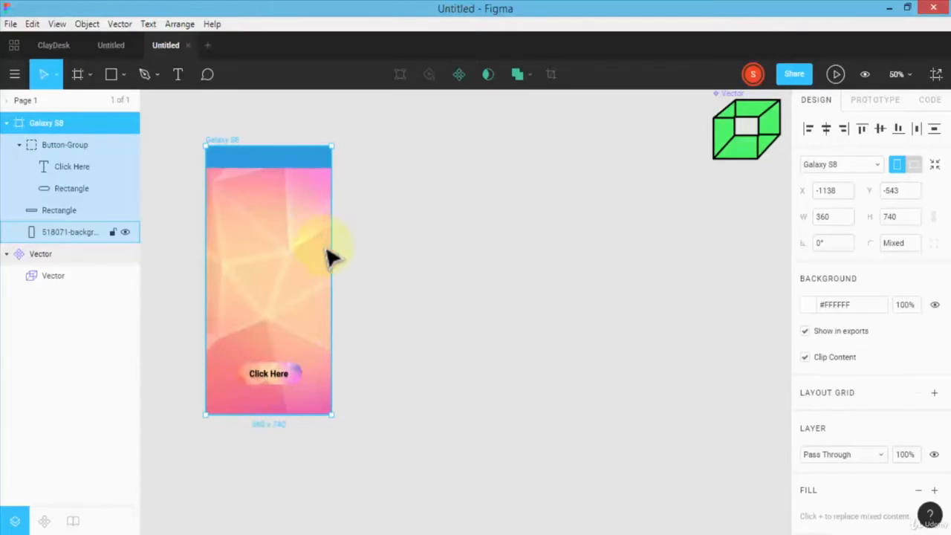
key("ctrl+v")
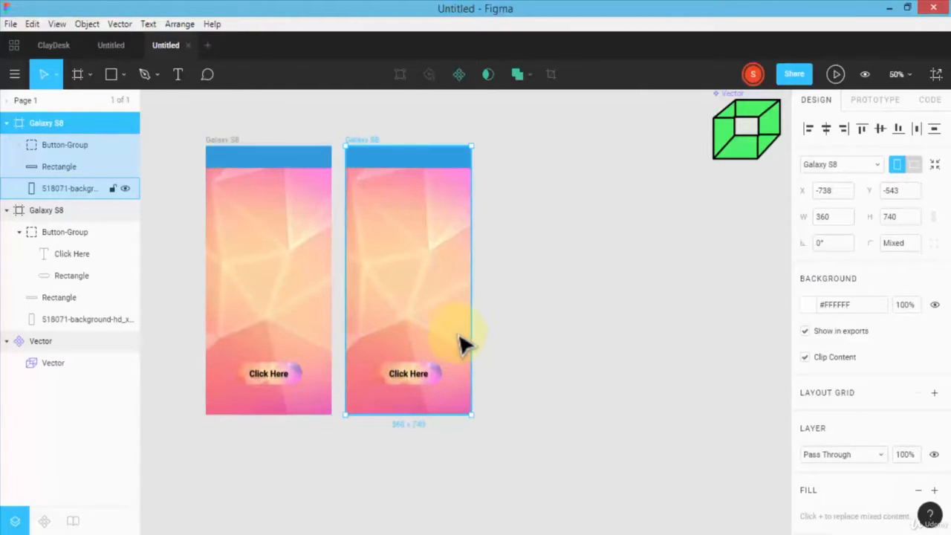
key("ctrl+v")
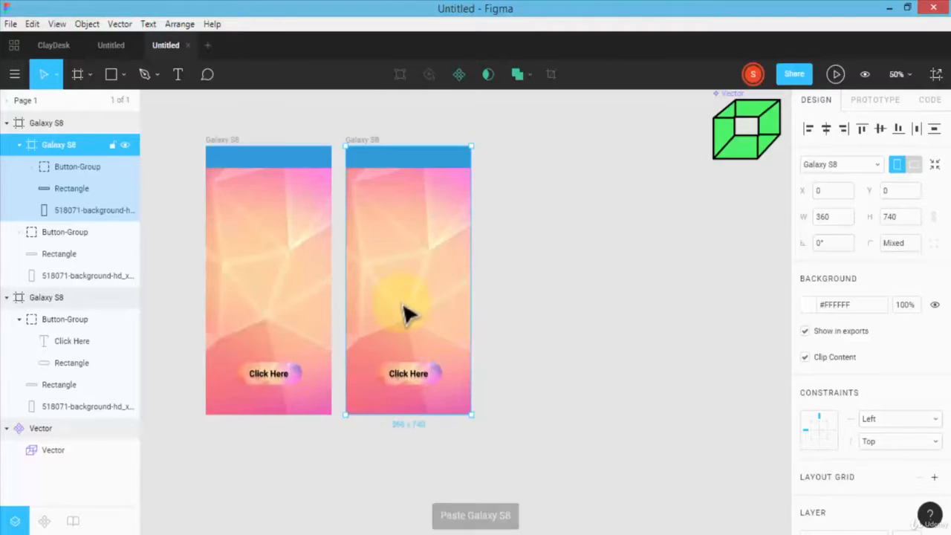
left_click_drag(472, 327, 568, 307)
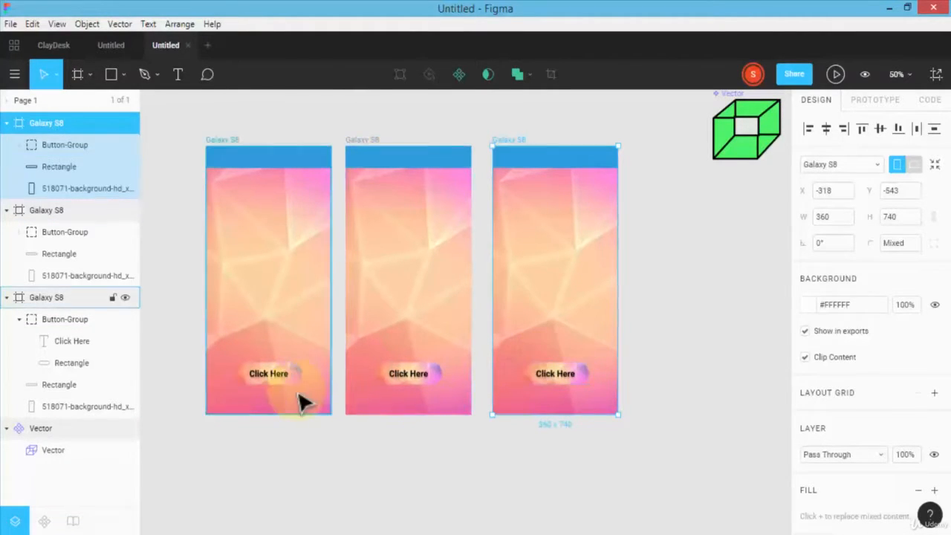
Zoom the canvas to 80% and bring the Click Here buttons of all three phone frames into view.
left_click(269, 378)
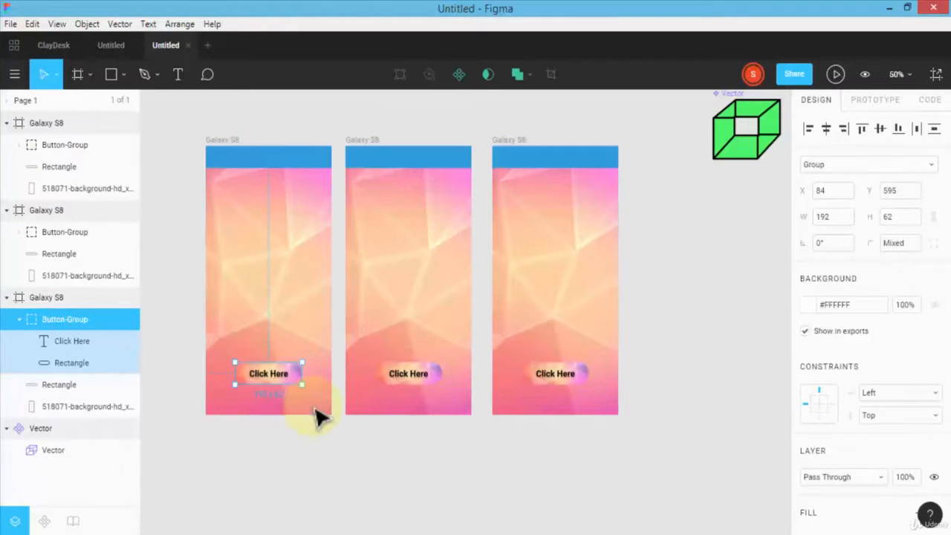
left_click(899, 74)
left_click(861, 105)
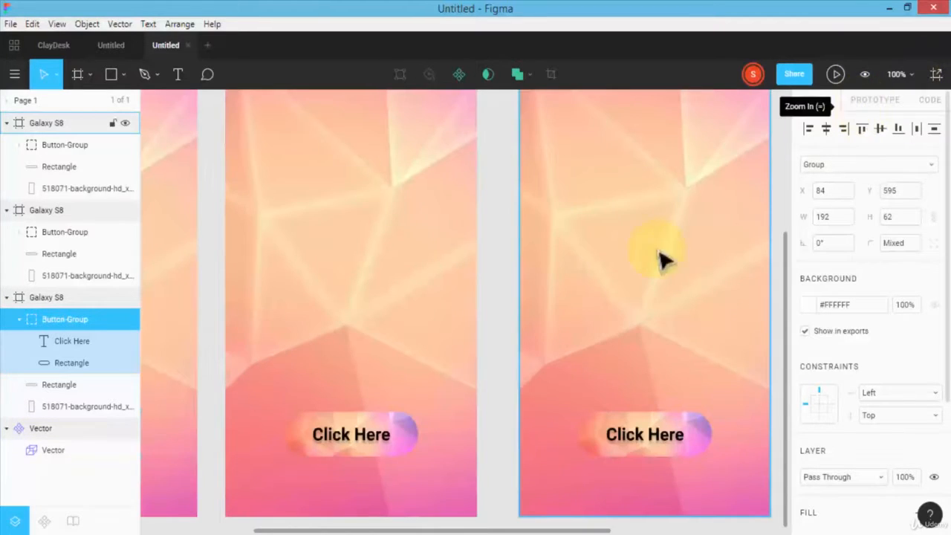
left_click(898, 75)
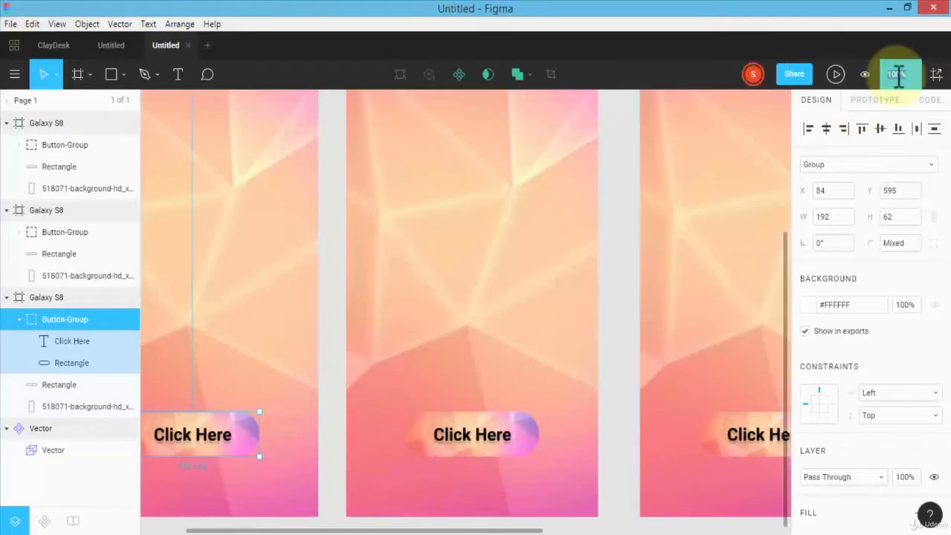
type("80")
key("Return")
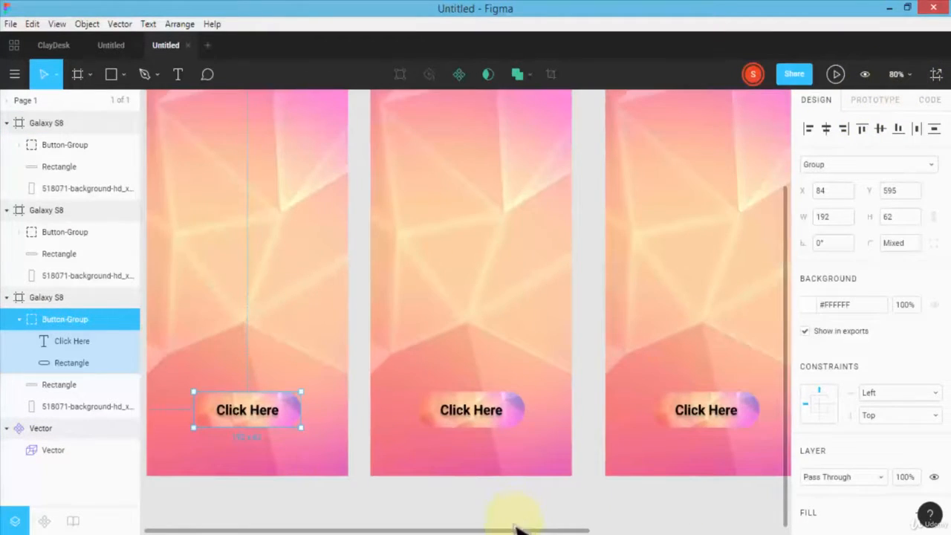
left_click_drag(516, 532, 526, 531)
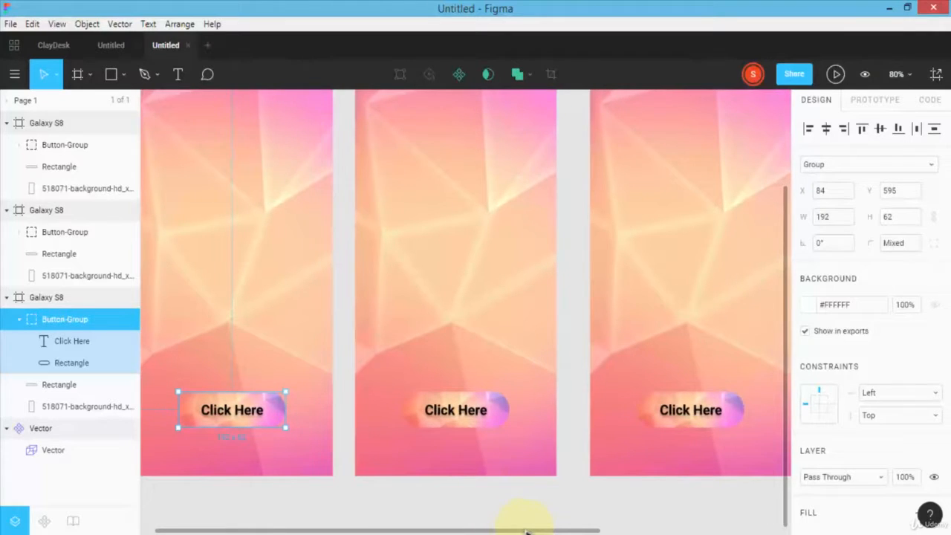
scroll(387, 431, "down", 1)
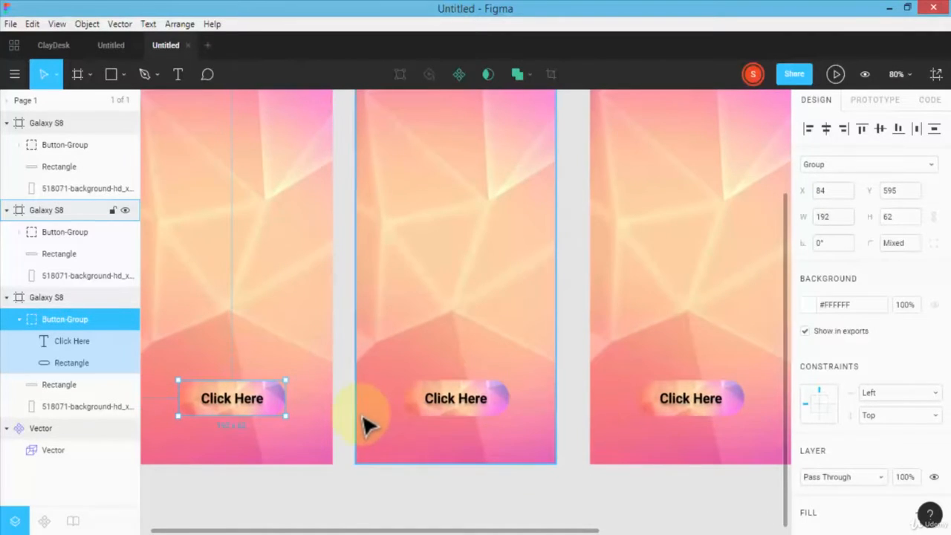
Set the font of the Click Here text in the first phone frame to Redressed.
double_click(230, 412)
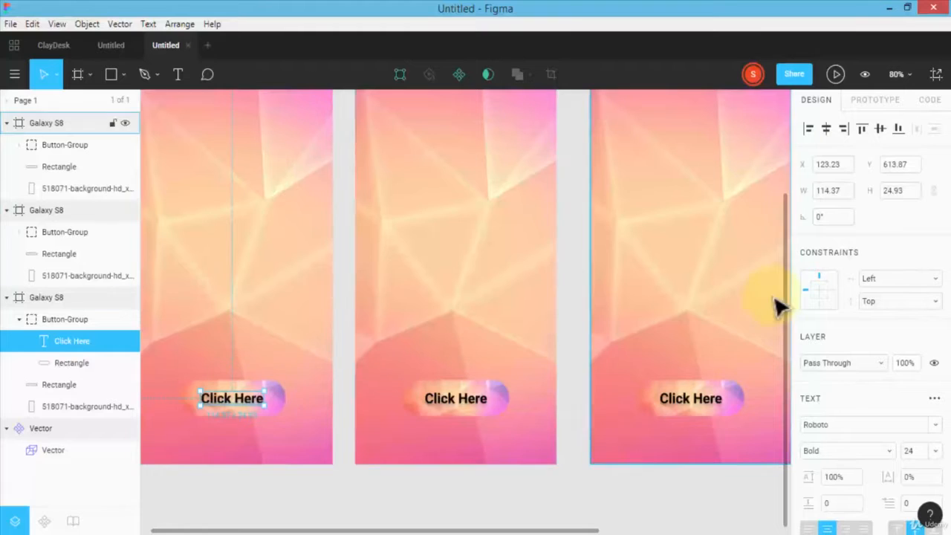
double_click(253, 401)
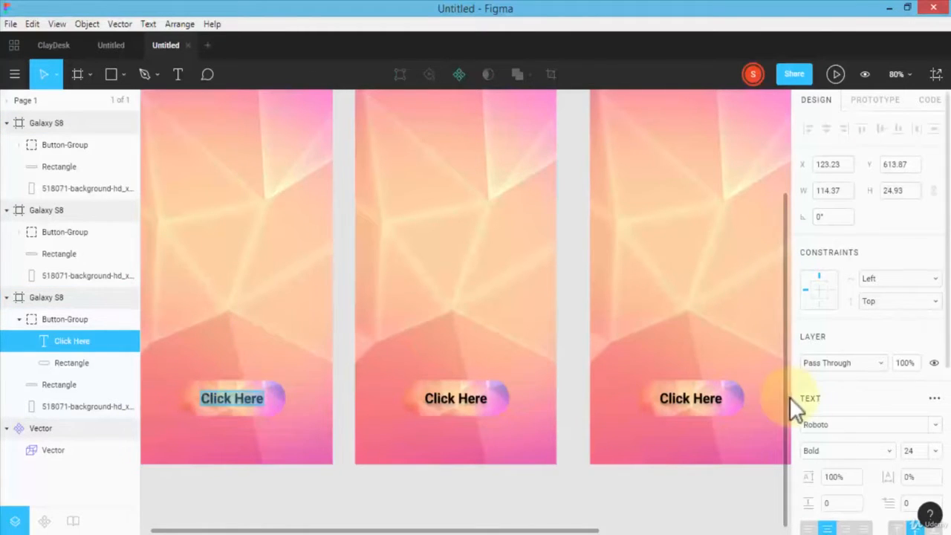
left_click(830, 424)
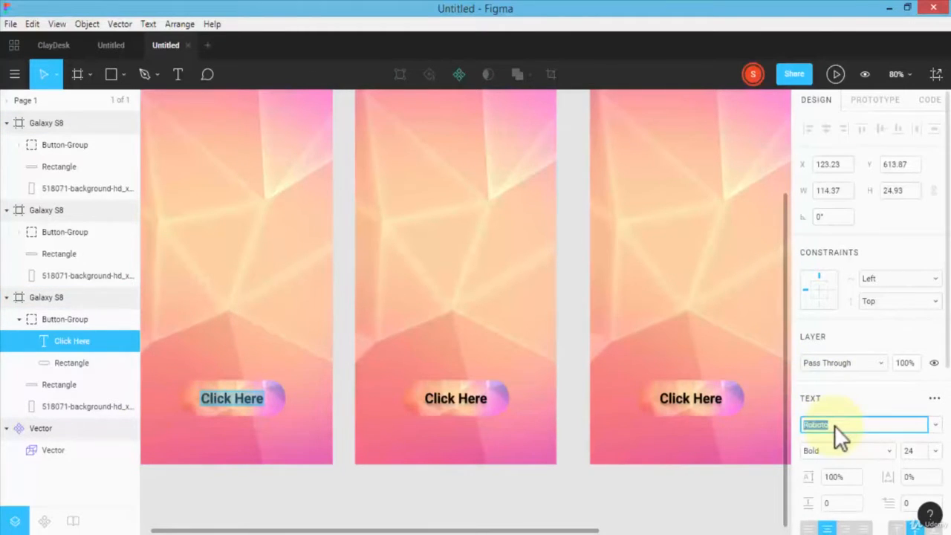
left_click(935, 426)
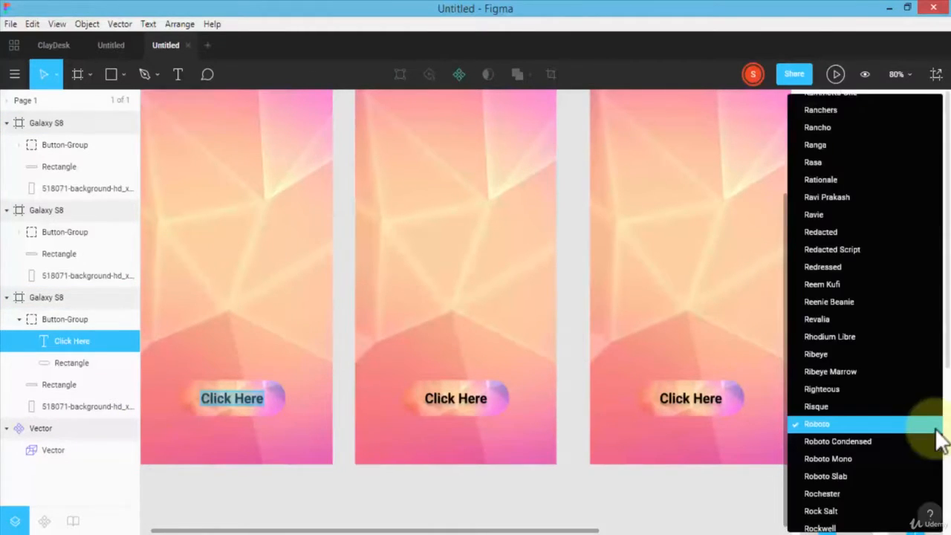
left_click(858, 267)
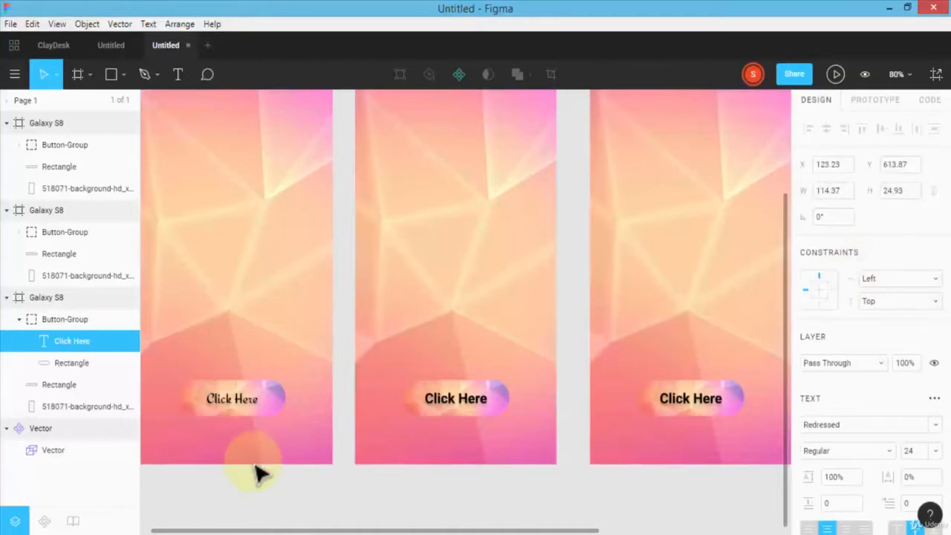
double_click(219, 399)
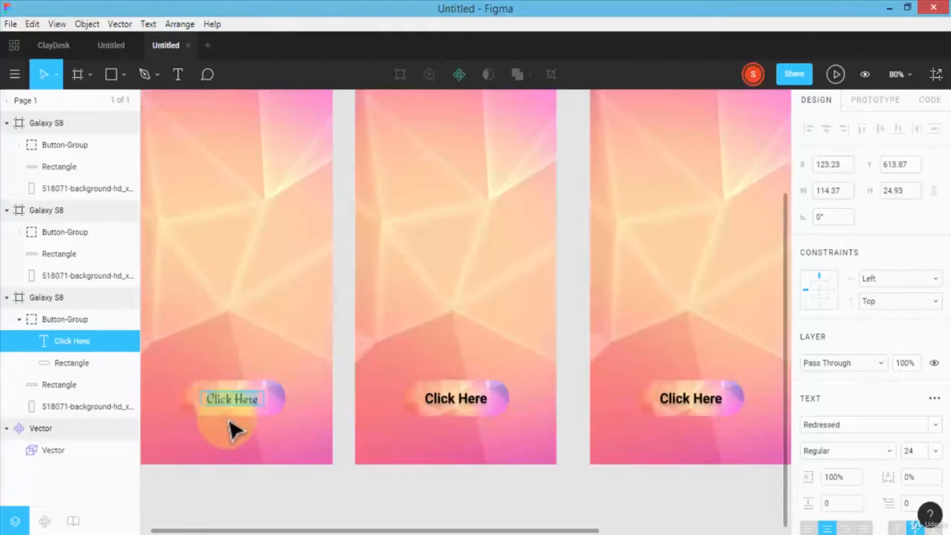
key("Escape")
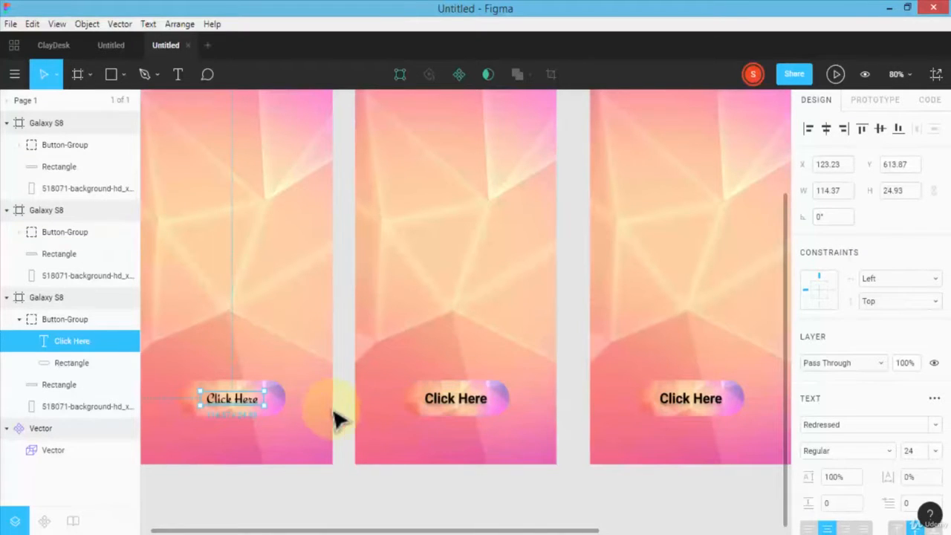
key("Return")
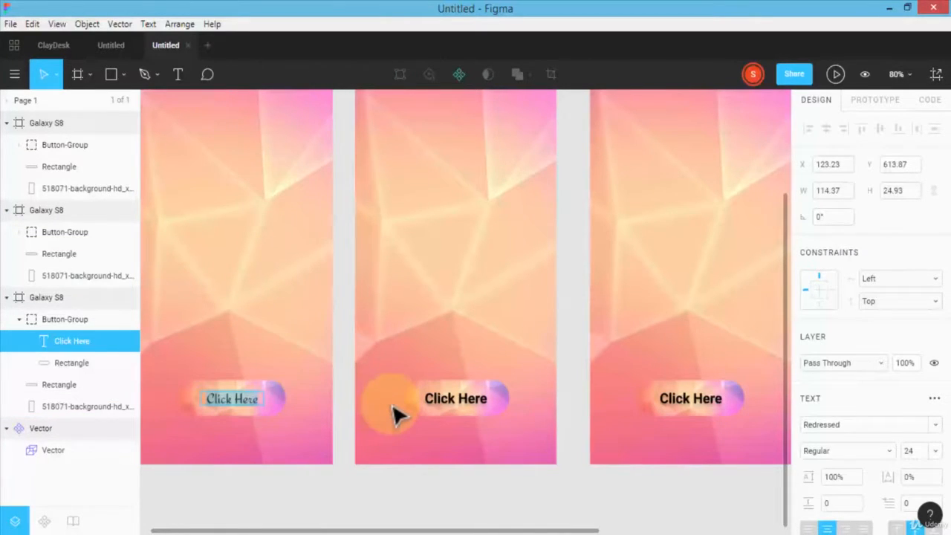
key("Escape")
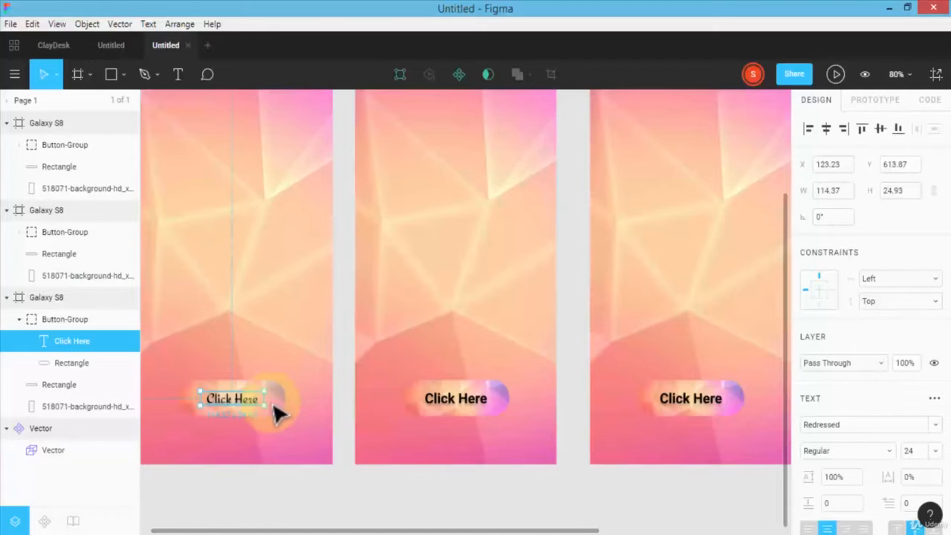
left_click(265, 487)
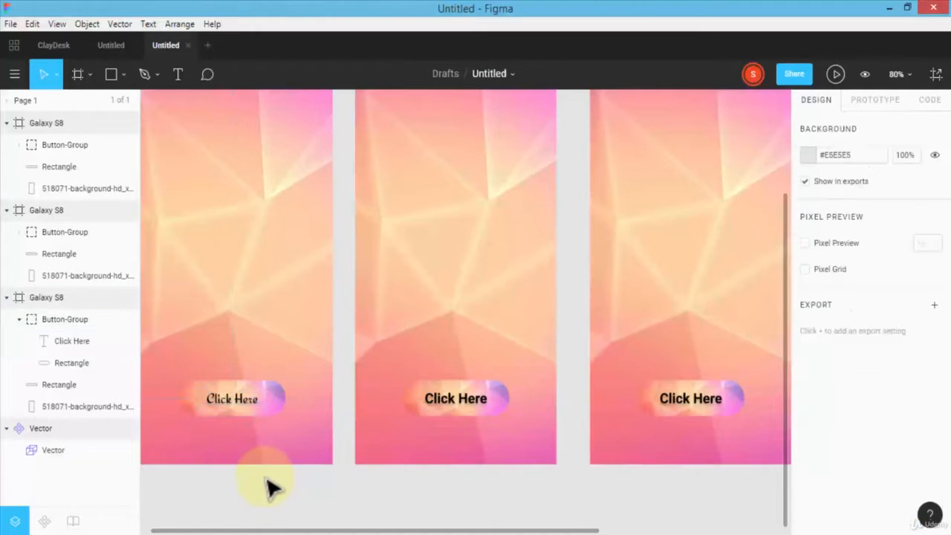
Undo the font change on the first frame's Click Here text.
double_click(260, 412)
key("ctrl+z")
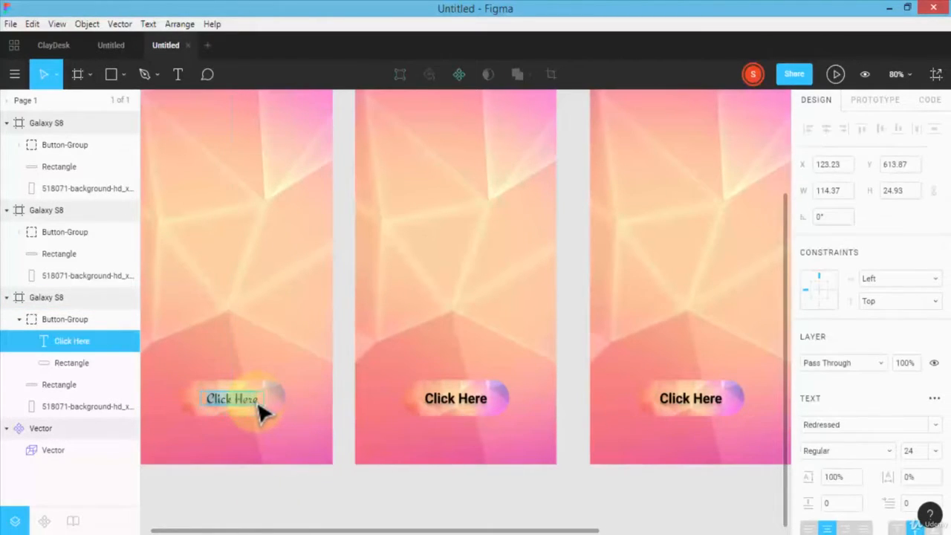
key("ctrl+z")
left_click(265, 372)
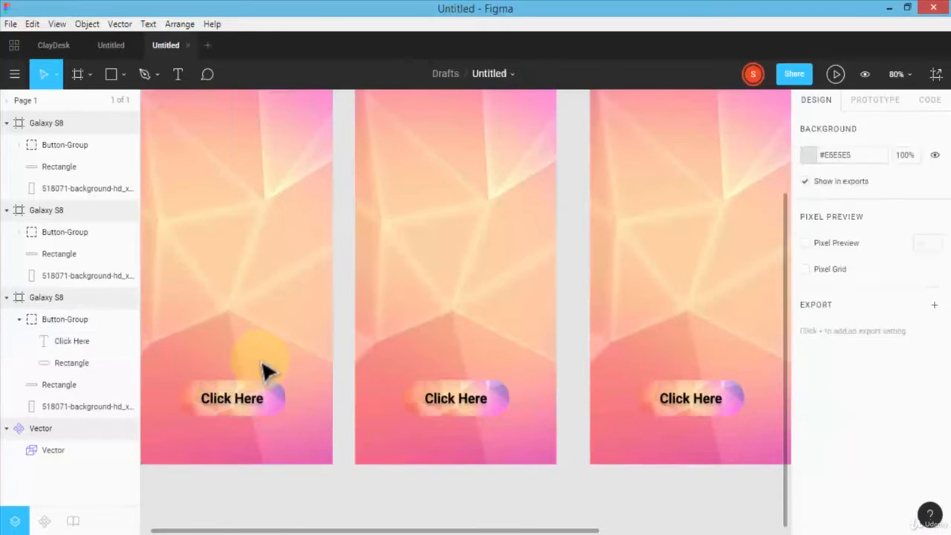
Turn the first frame's Click Here button group into a component and reposition it in that frame at X 84, Y 590.
left_click(265, 370)
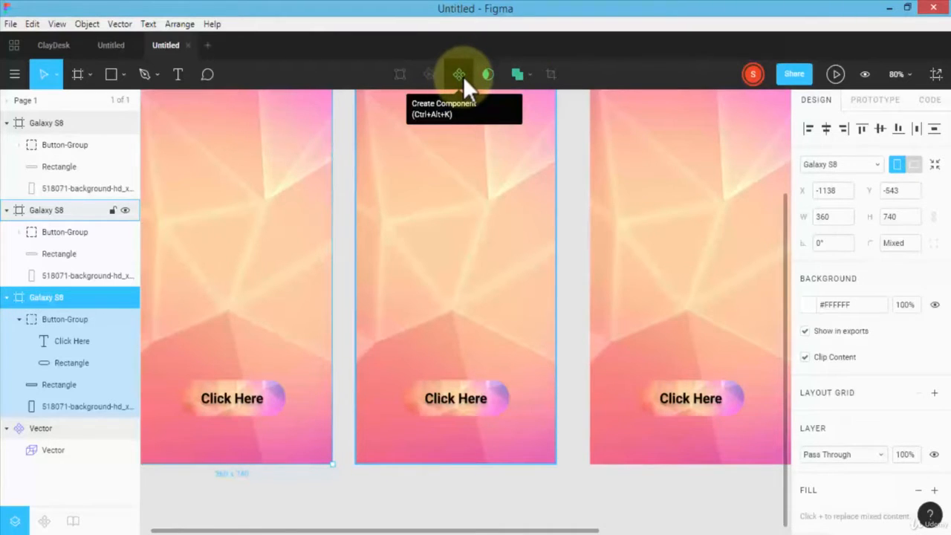
left_click(250, 400)
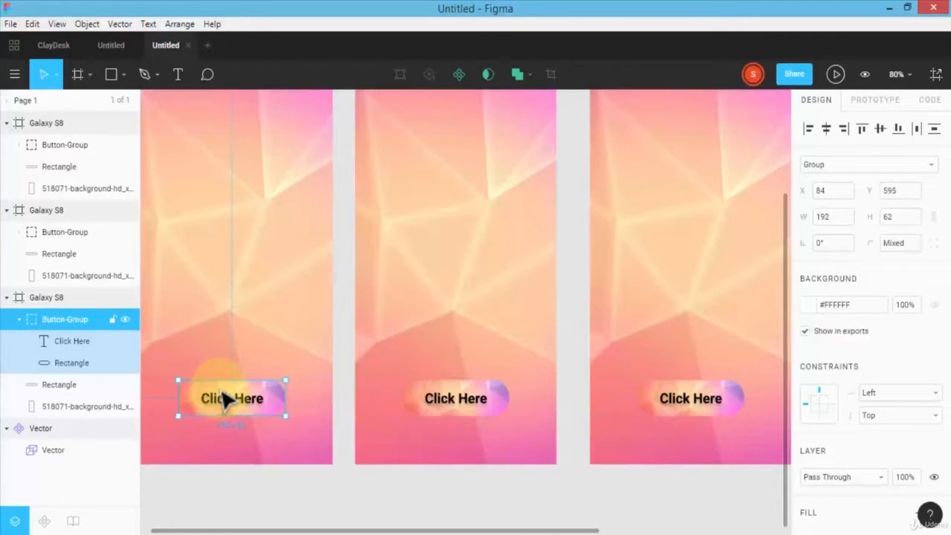
left_click(458, 76)
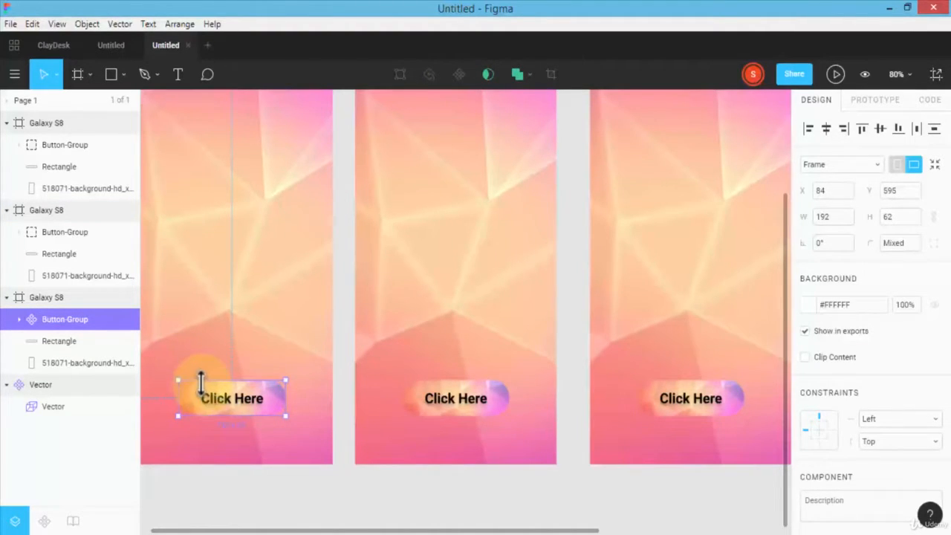
left_click_drag(222, 396, 372, 500)
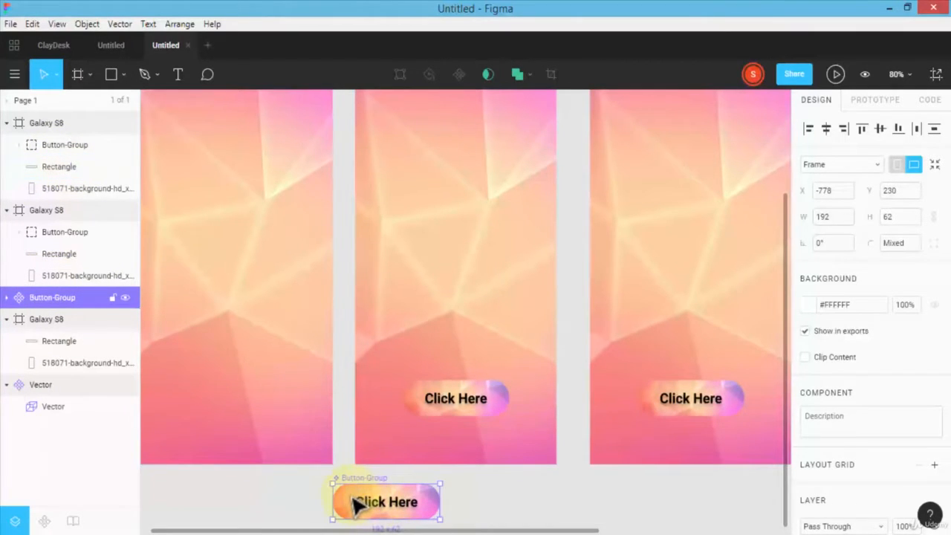
left_click_drag(316, 480, 231, 396)
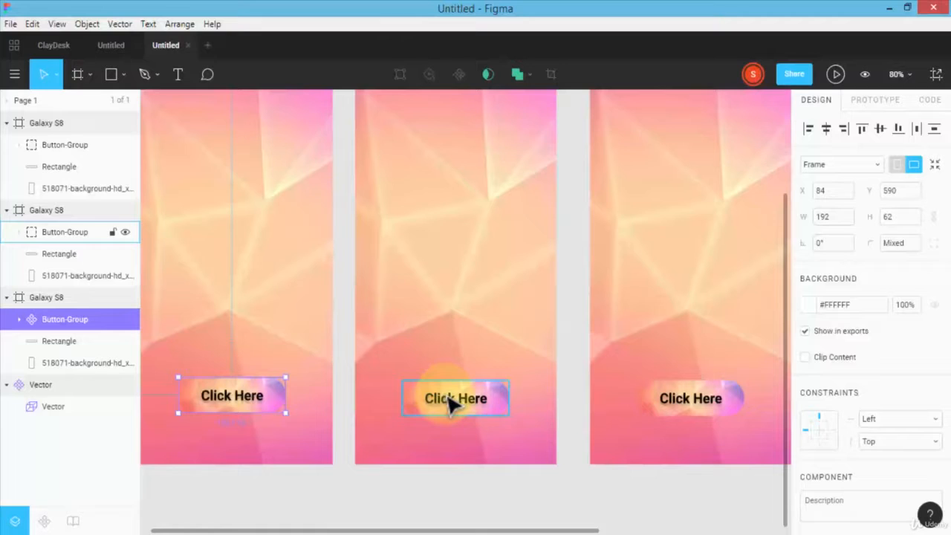
Delete the Click Here button groups from the second and third phone frames.
left_click(451, 401)
key("Delete")
left_click(673, 402)
key("Delete")
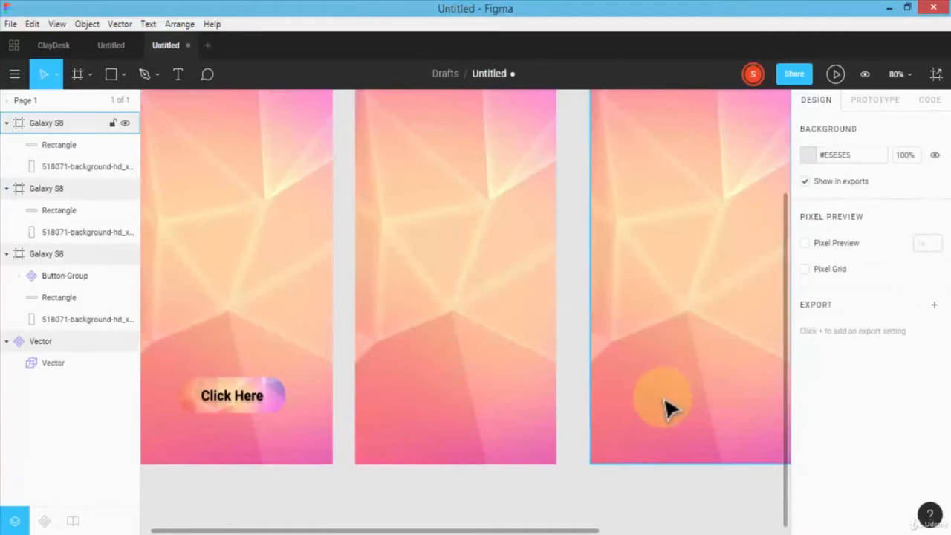
Copy the first frame's Click Here component into the second and third phone frames, placing the second frame's copy at X 84, Y 589.
left_click(240, 413)
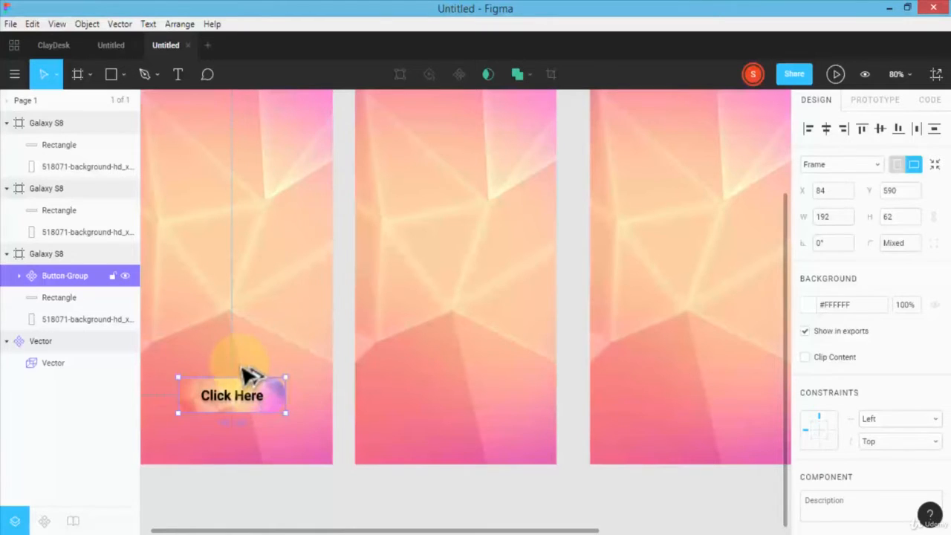
key("alt")
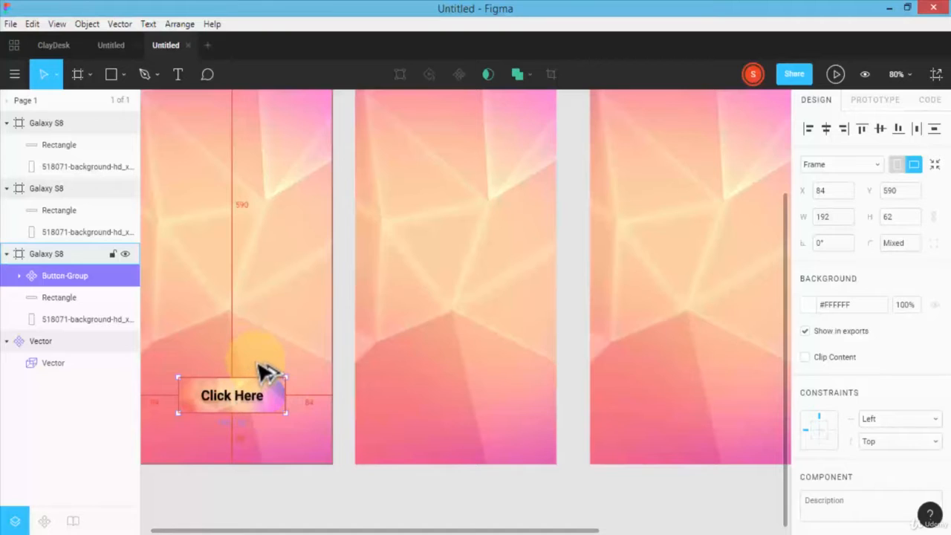
left_click_drag(260, 405, 703, 406)
Set the font of the Click Here text inside the first frame's master button component to Redressed.
left_click(237, 408)
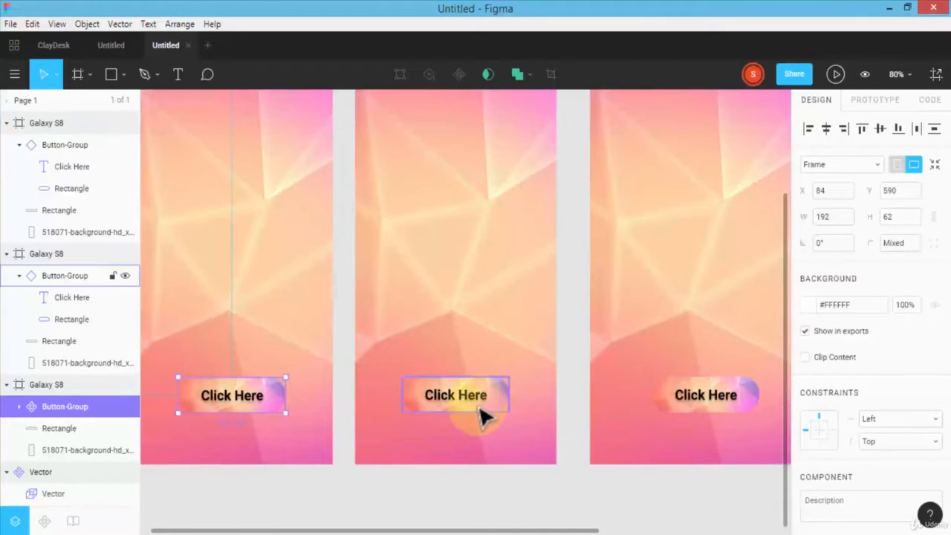
double_click(247, 399)
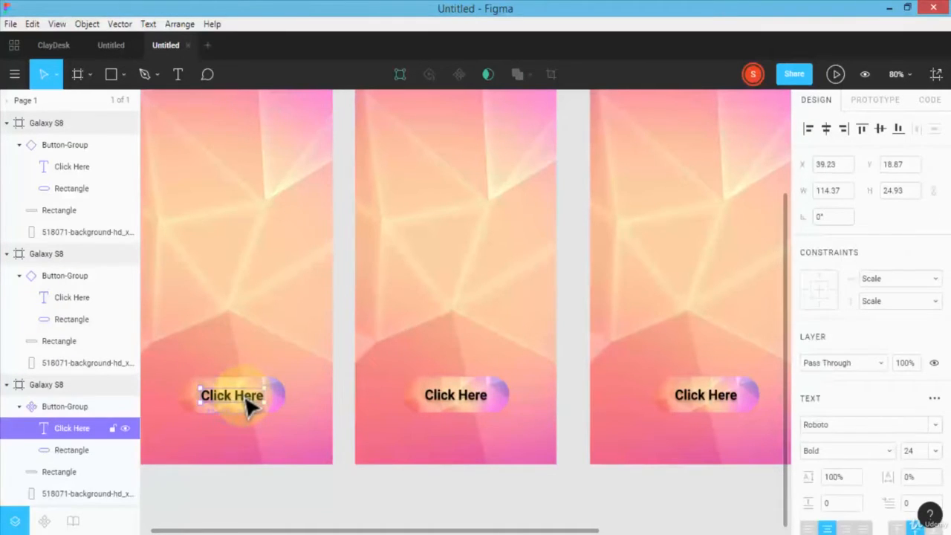
left_click(934, 424)
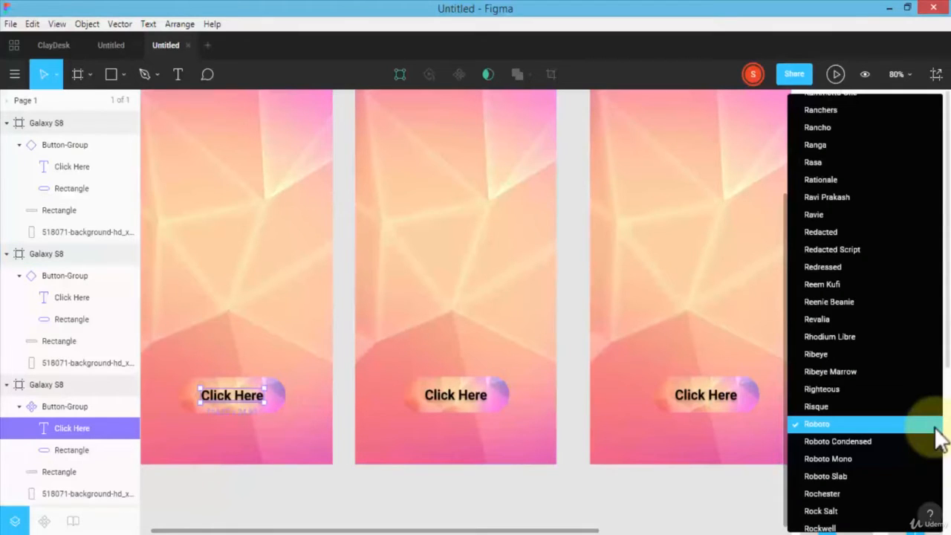
left_click(862, 269)
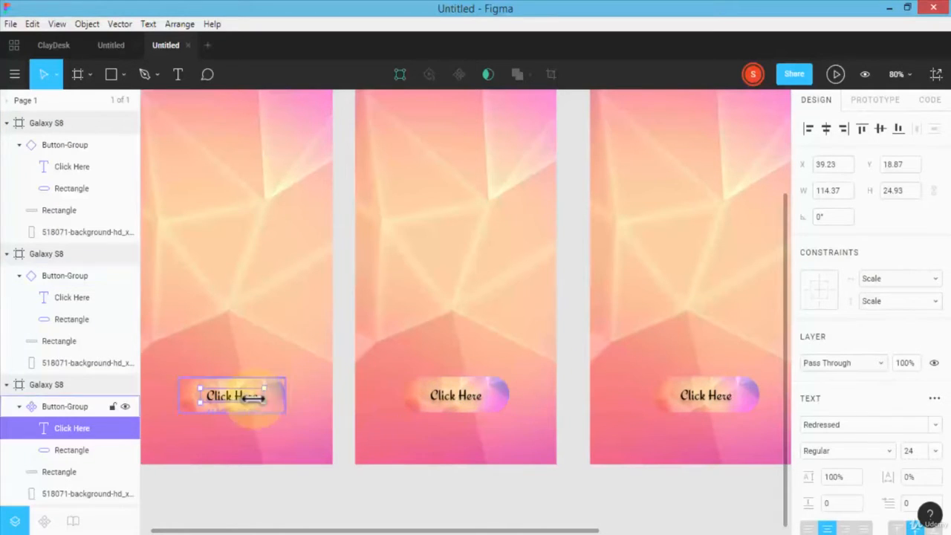
Examine the Click Here button instances in the third and second frames and the first frame's blue header rectangle.
left_click(719, 405)
left_click(476, 405)
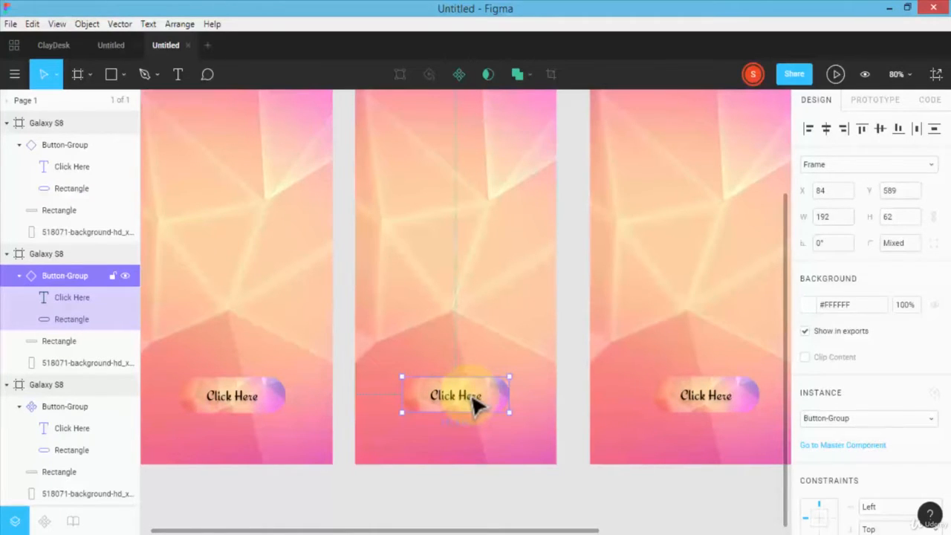
scroll(471, 397, "up", 3)
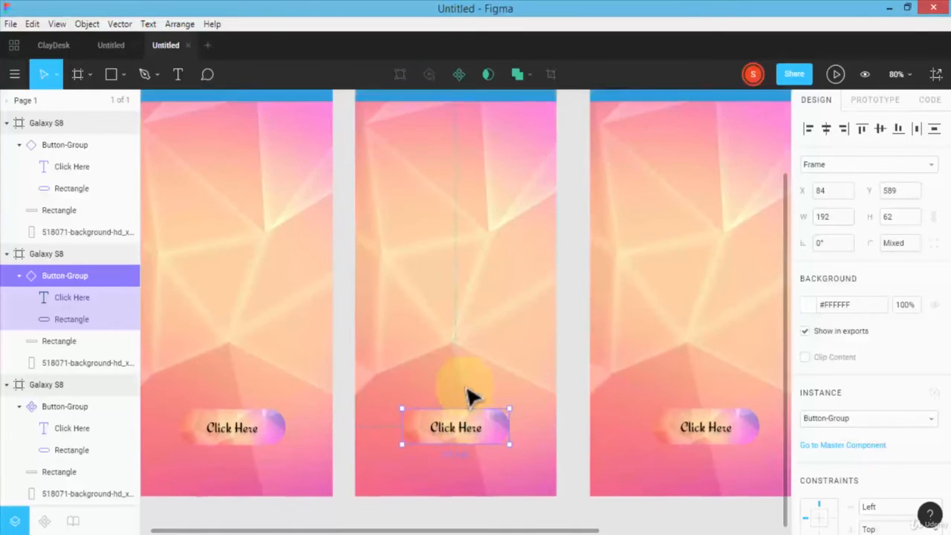
left_click(278, 190)
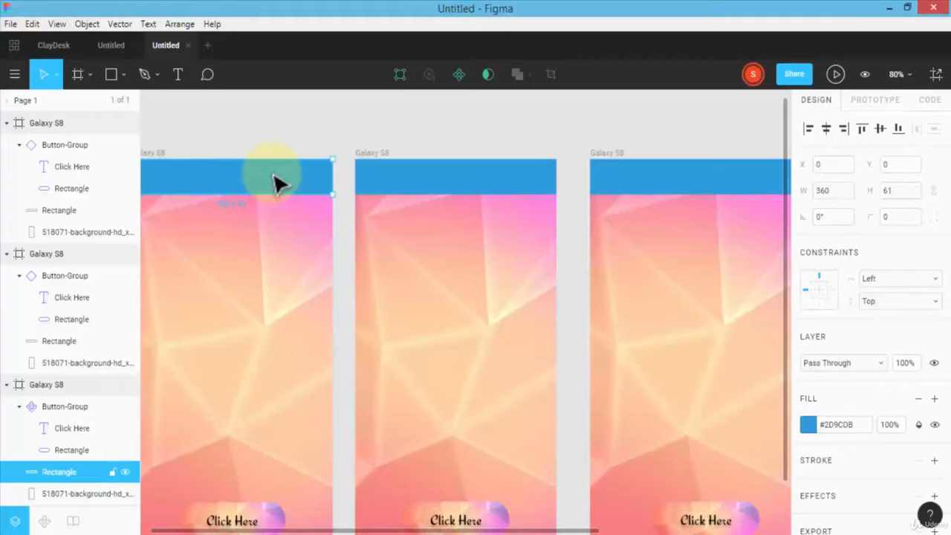
scroll(309, 302, "down", 1)
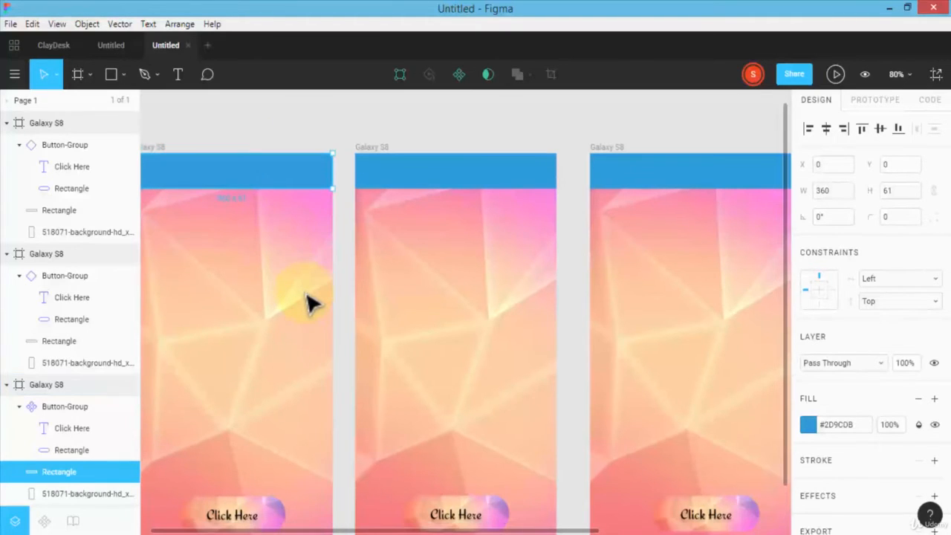
scroll(309, 301, "down", 1)
scroll(309, 302, "down", 1)
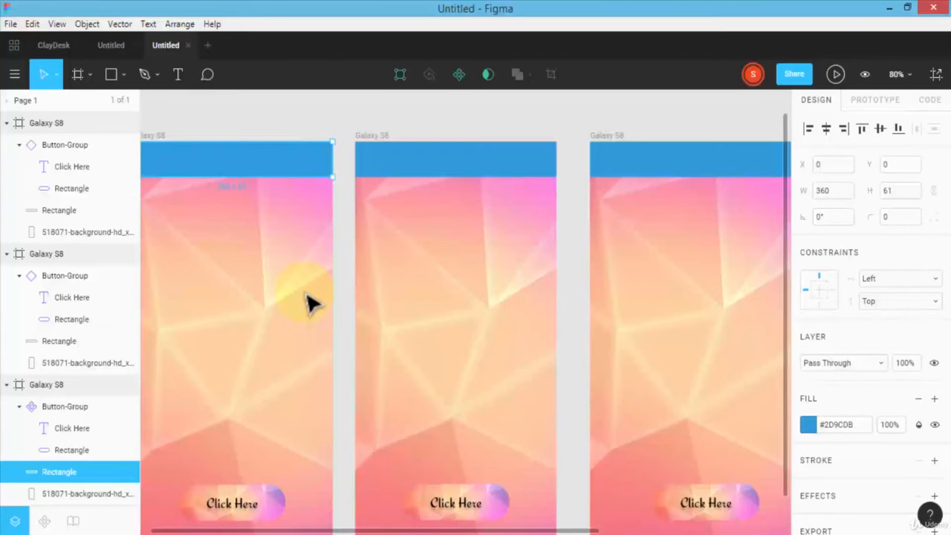
scroll(309, 302, "down", 5)
Widen the Click Here text box slightly inside the first frame's master button component.
left_click(276, 477)
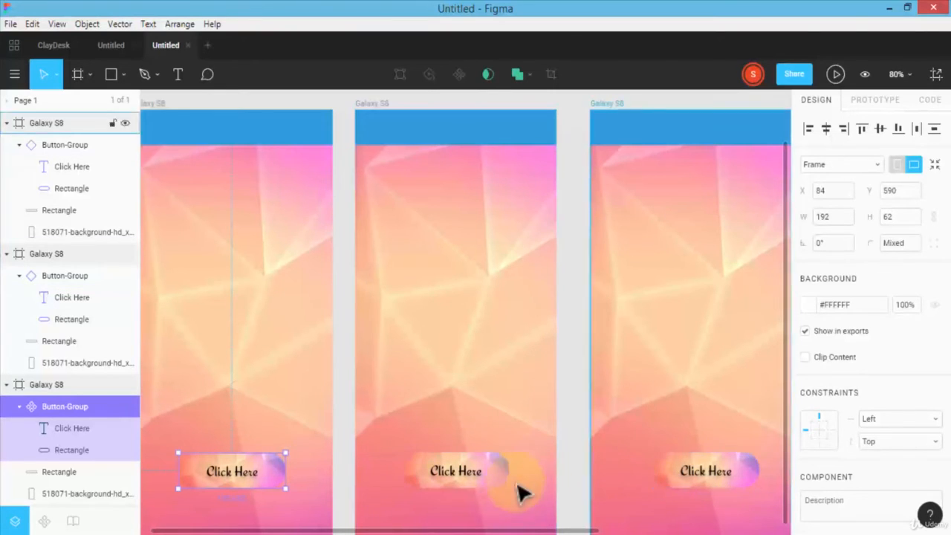
double_click(272, 473)
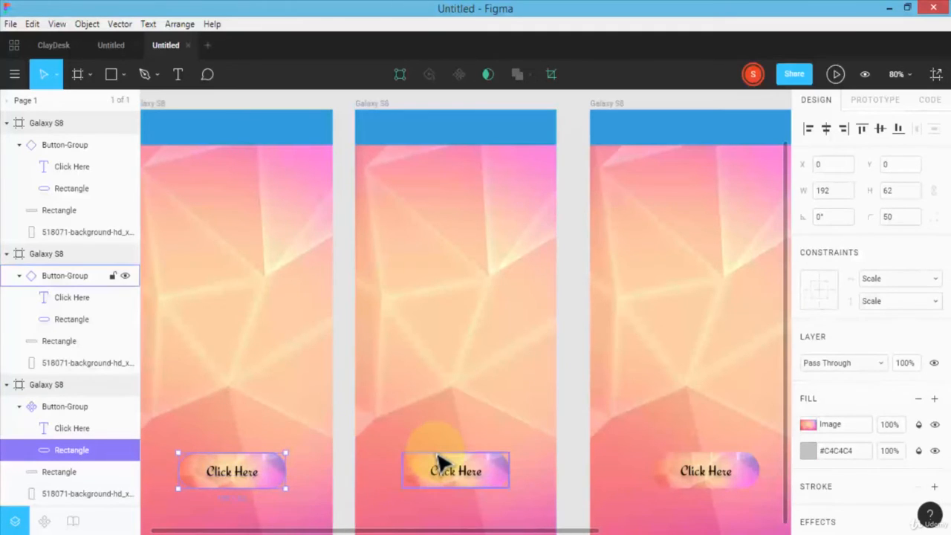
mouse_move(287, 450)
left_mouse_down()
mouse_move(309, 427)
mouse_move(287, 294)
mouse_move(276, 260)
mouse_move(240, 240)
mouse_move(295, 253)
mouse_move(306, 428)
mouse_move(302, 444)
mouse_move(289, 435)
mouse_move(288, 461)
mouse_move(289, 451)
left_mouse_up()
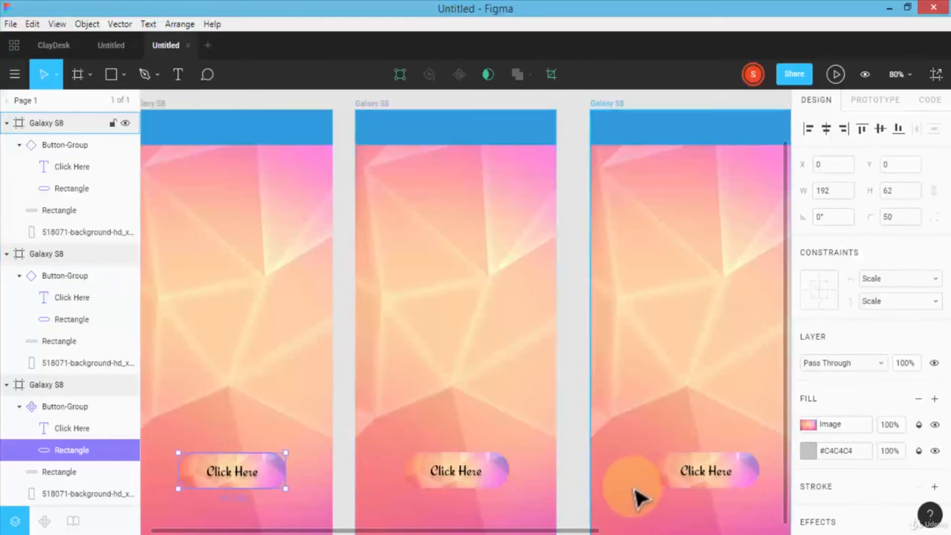
left_click(248, 477)
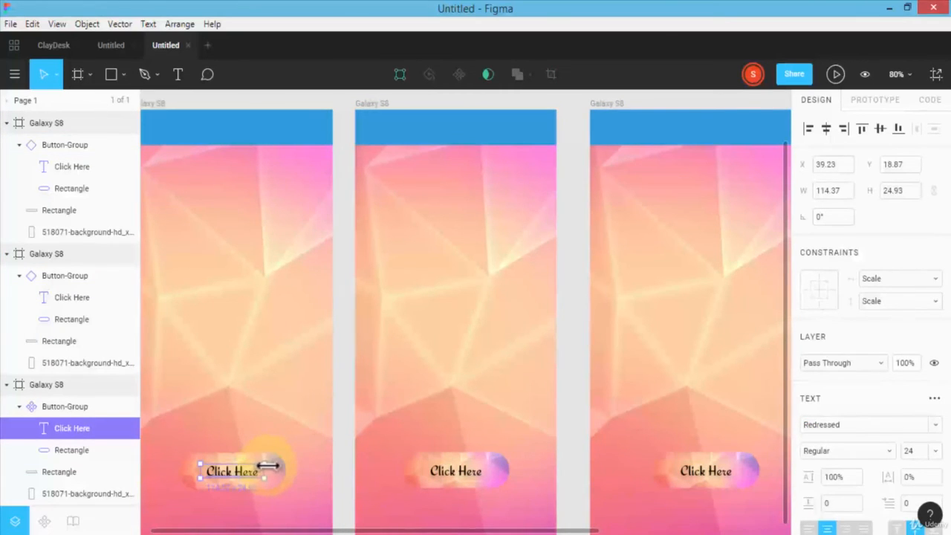
left_click_drag(270, 465, 266, 384)
left_click(263, 408)
left_click(267, 418)
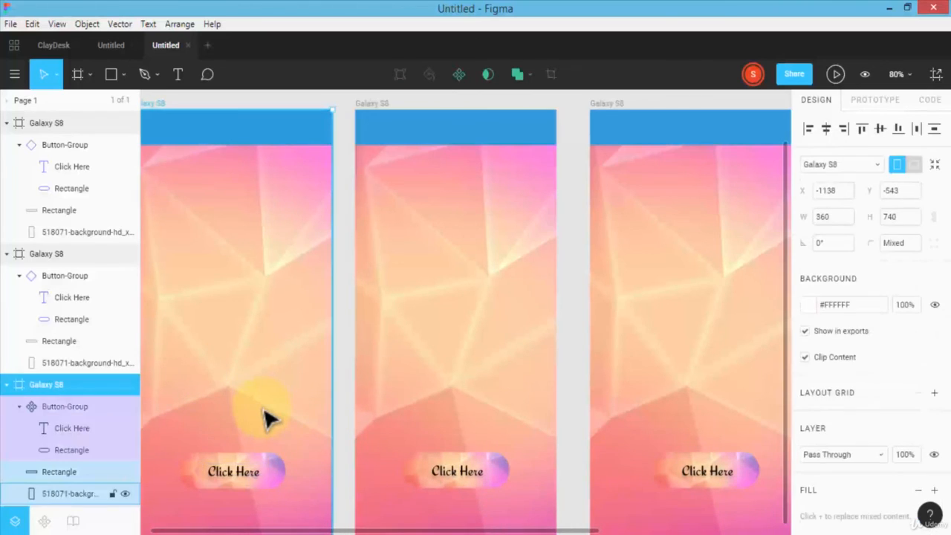